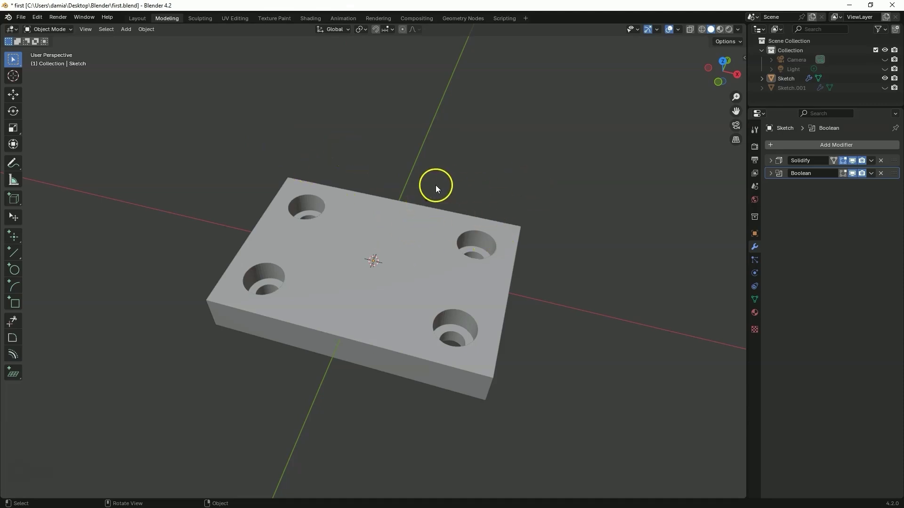
- Add a Bevel modifier to the Sketch plate from Add Modifier > Generate, below Solidify and Boolean
mouse_move(432, 185)
middle_down()
mouse_move(431, 168)
mouse_move(455, 234)
middle_up()
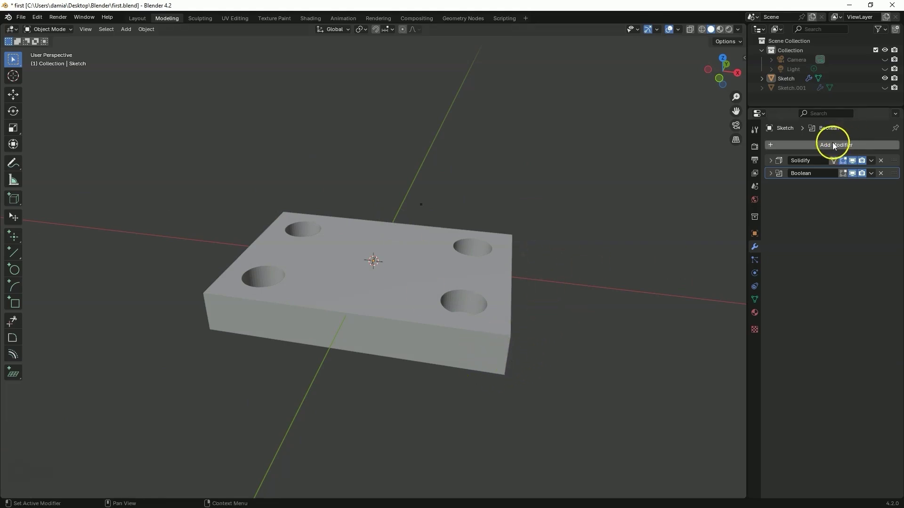
click(803, 146)
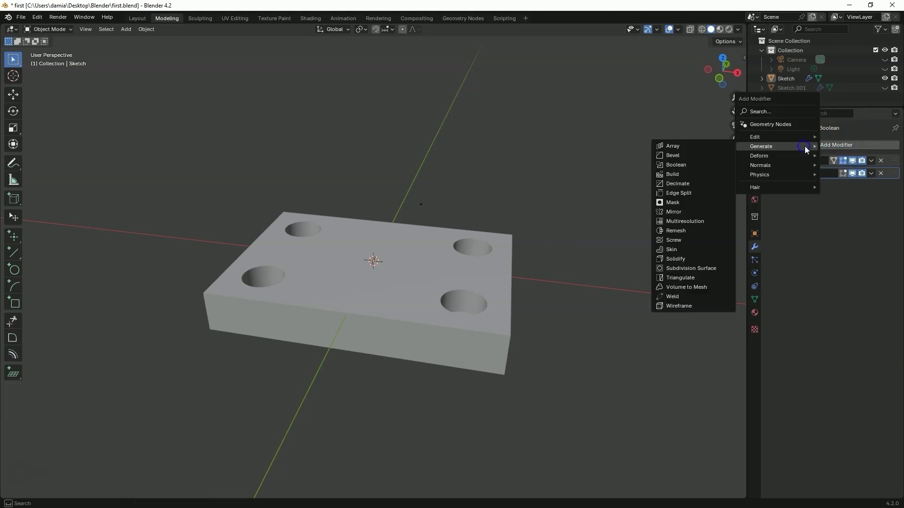
mouse_move(781, 146)
click(680, 157)
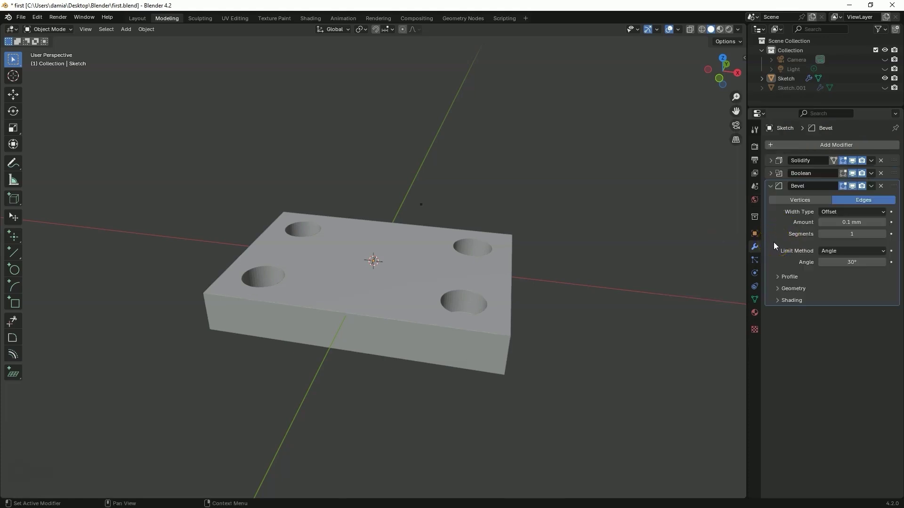
click(786, 237)
- Delete the Bevel modifier and copy the Sketch object in the Outliner
click(881, 186)
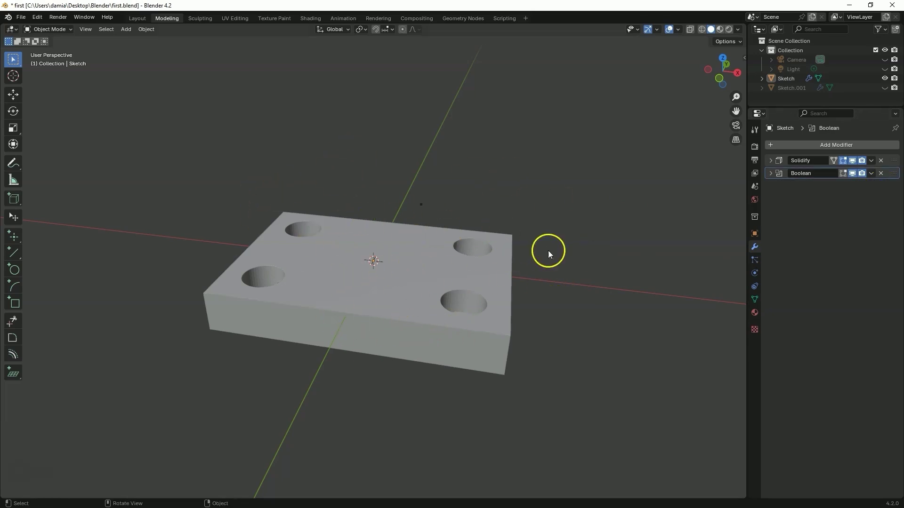
click(786, 78)
right_click(784, 78)
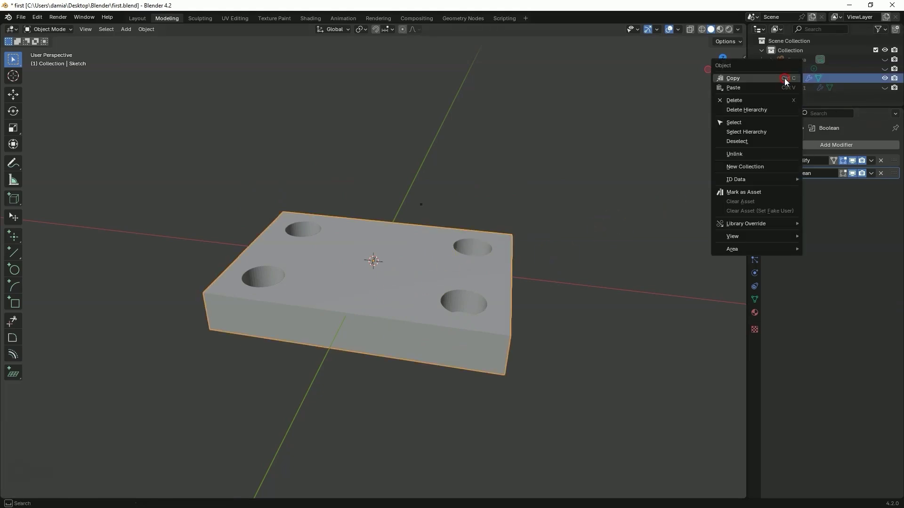
click(742, 79)
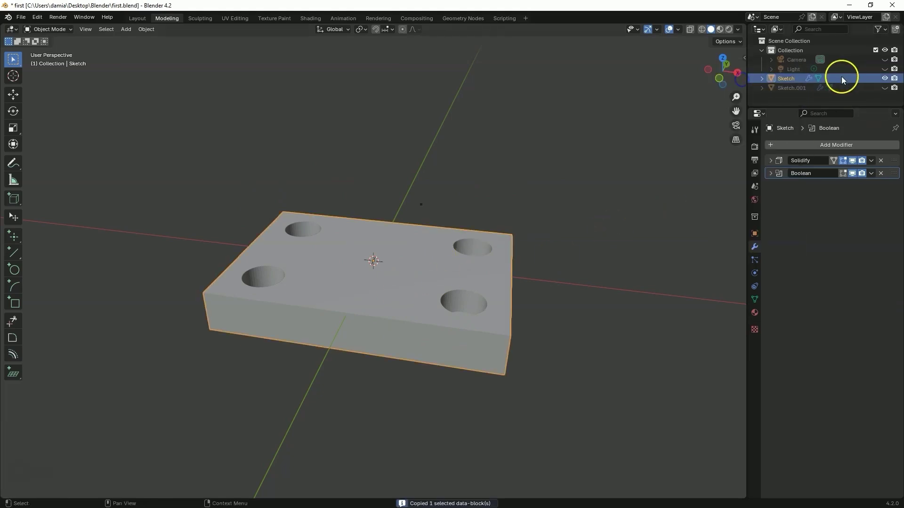
- Paste the copies as Sketch.002 and Sketch.003 and hide the original Sketch
right_click(833, 78)
click(800, 92)
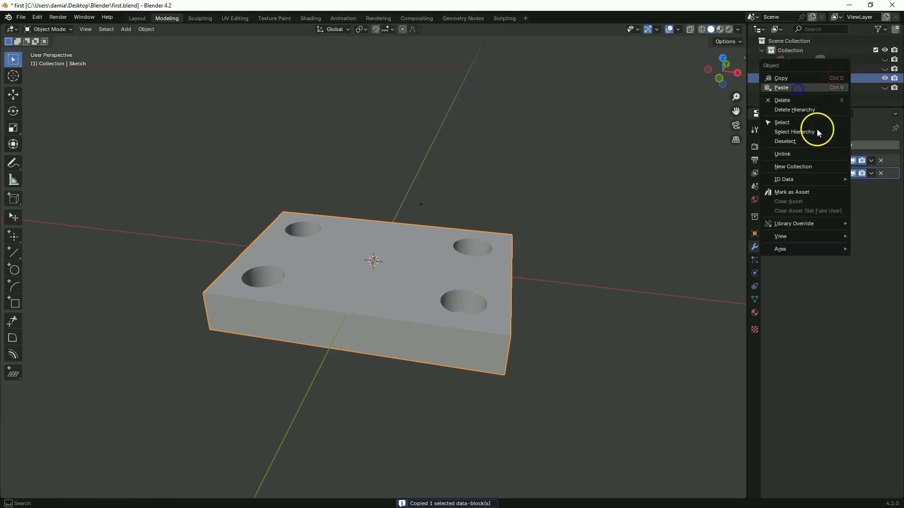
click(800, 87)
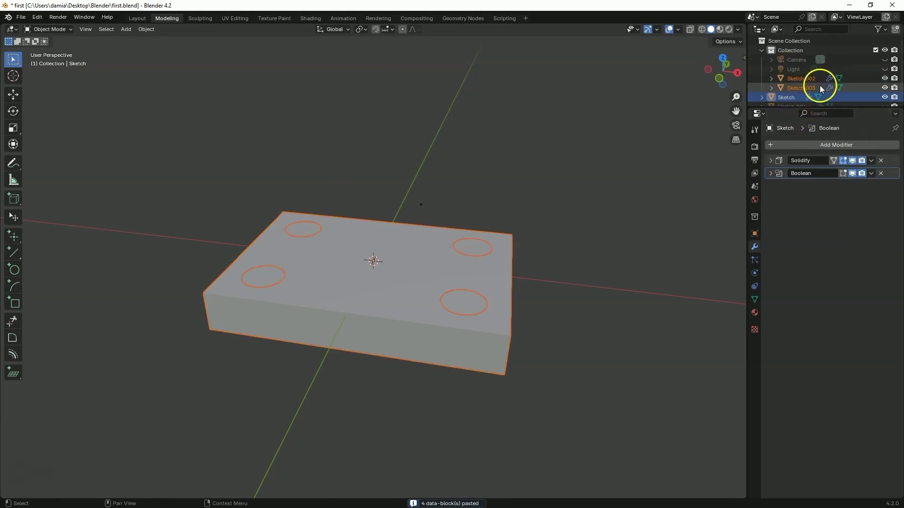
scroll(808, 85, down, 1)
click(885, 88)
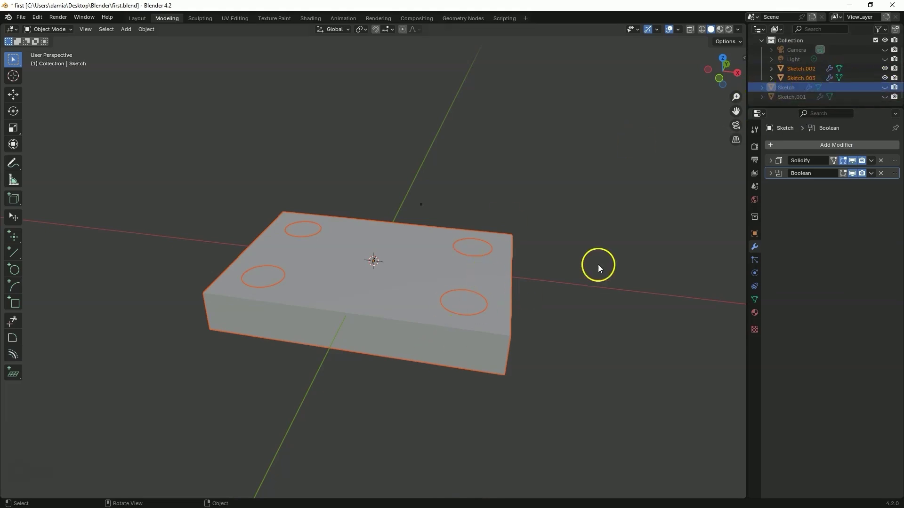
- Hide Sketch.002 and the cylinders so only the Sketch.003 plate with four holes shows
click(532, 324)
mouse_move(532, 324)
middle_down()
mouse_move(503, 304)
mouse_move(518, 337)
middle_up()
click(822, 71)
click(884, 78)
click(885, 68)
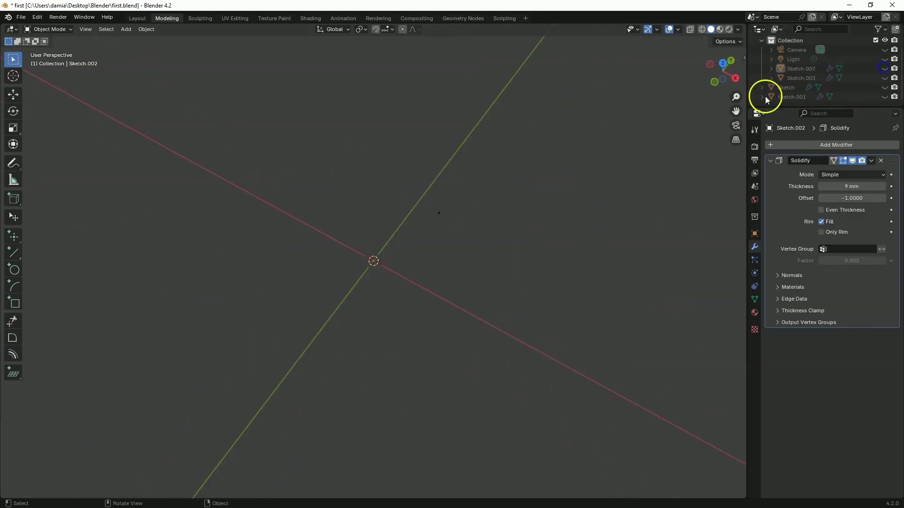
click(884, 78)
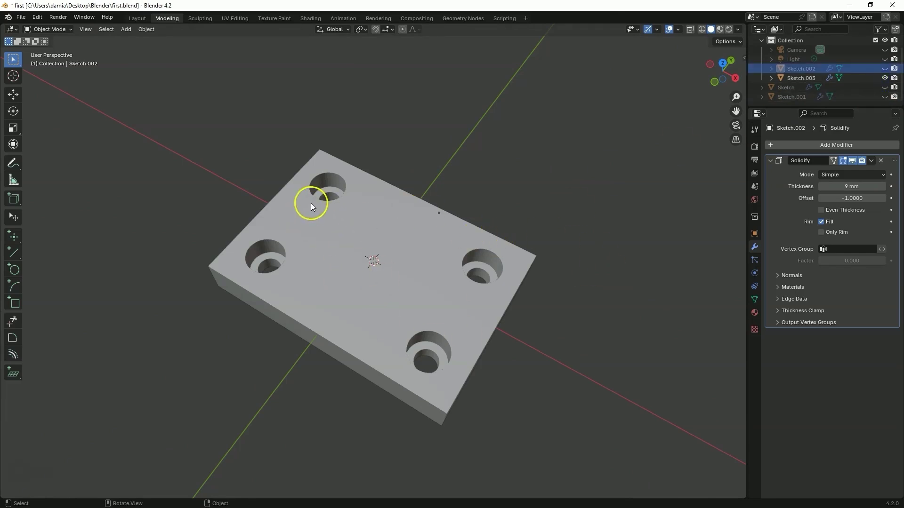
middle_drag(310, 202, 468, 181)
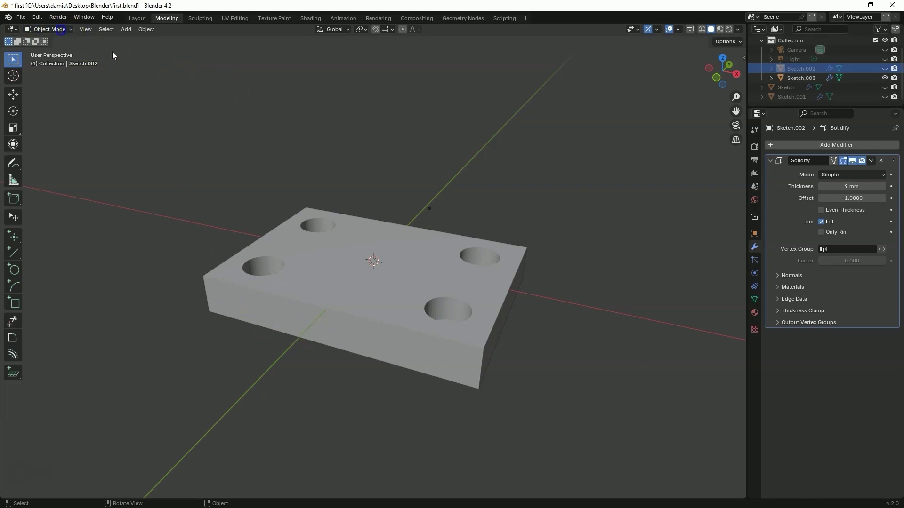
- Select the Sketch.003 plate and enter Edit Mode
click(796, 78)
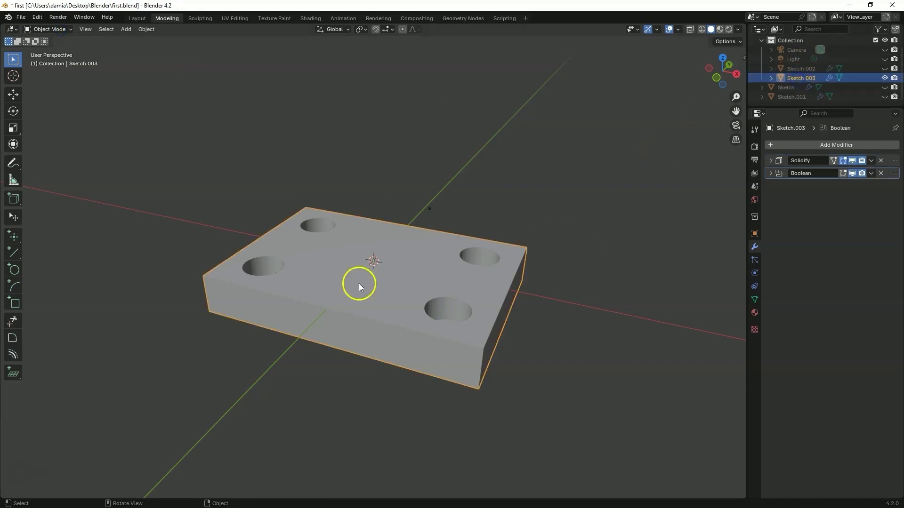
click(67, 28)
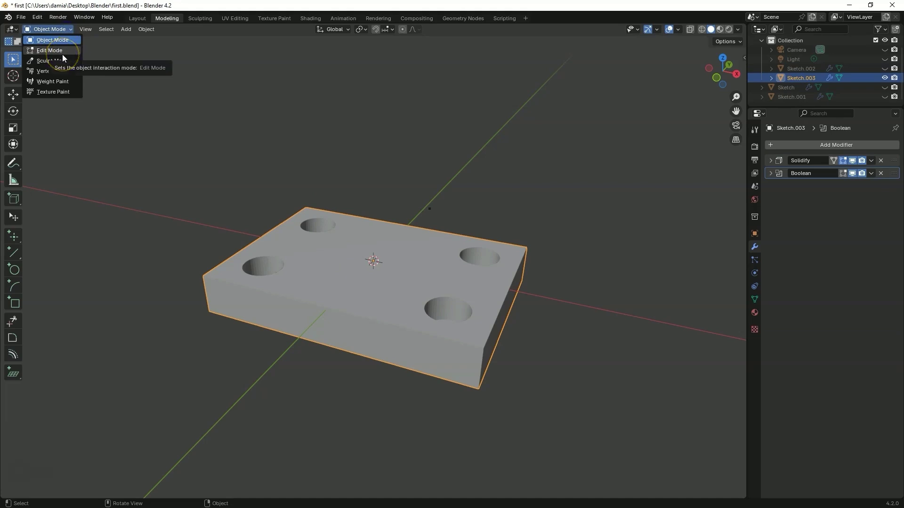
click(111, 61)
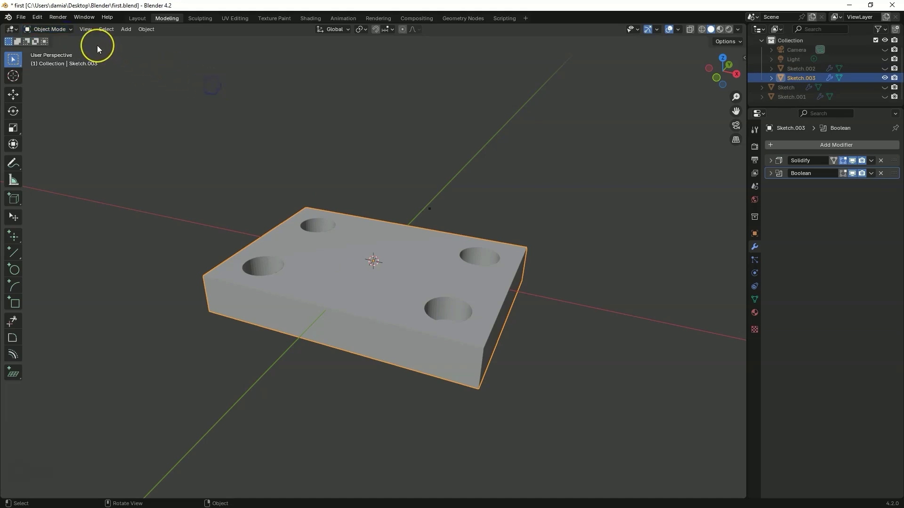
key(Tab)
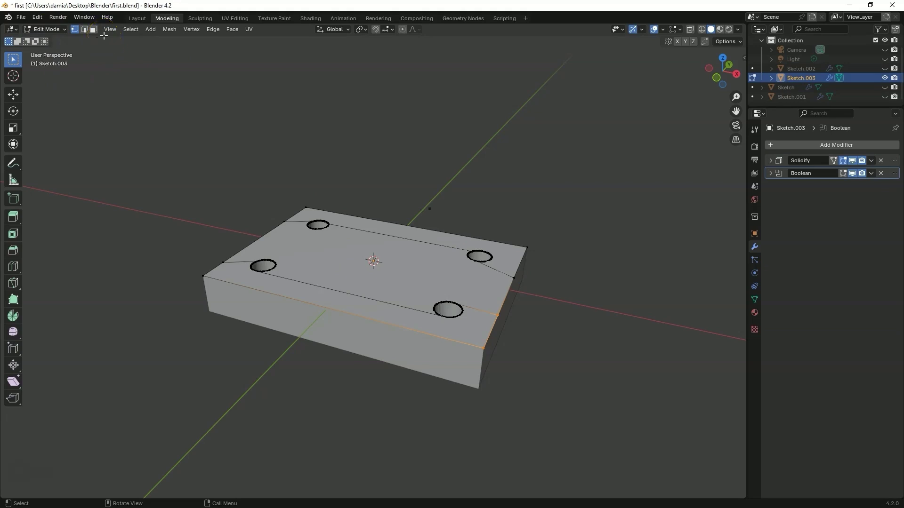
- In edge select mode, select the front edge of the top face
middle_drag(131, 50, 366, 383)
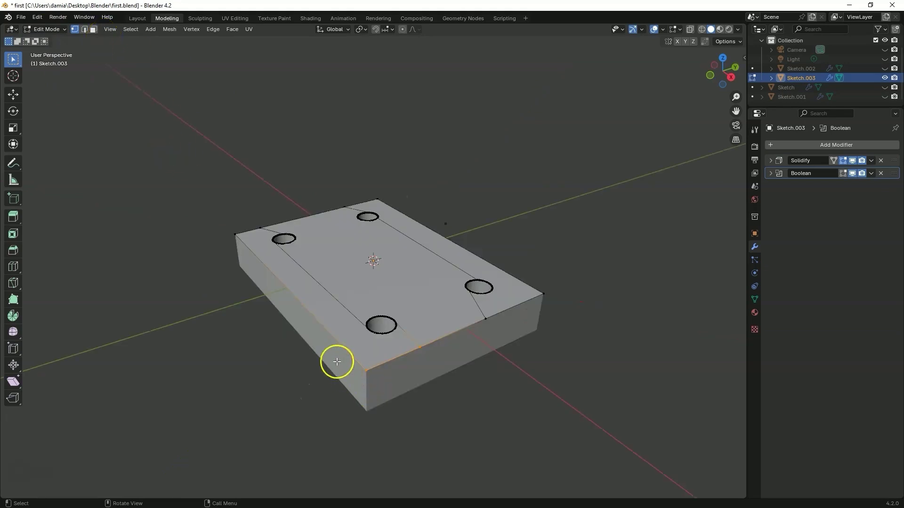
click(74, 31)
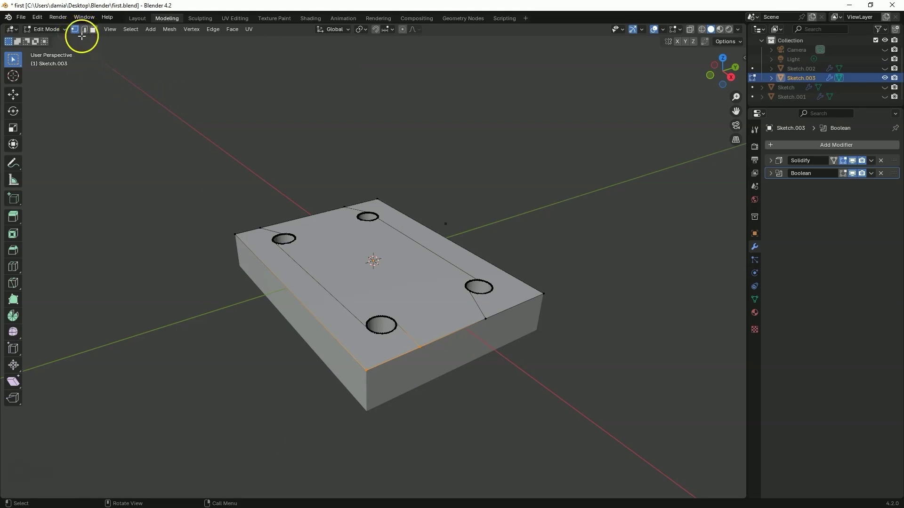
click(83, 29)
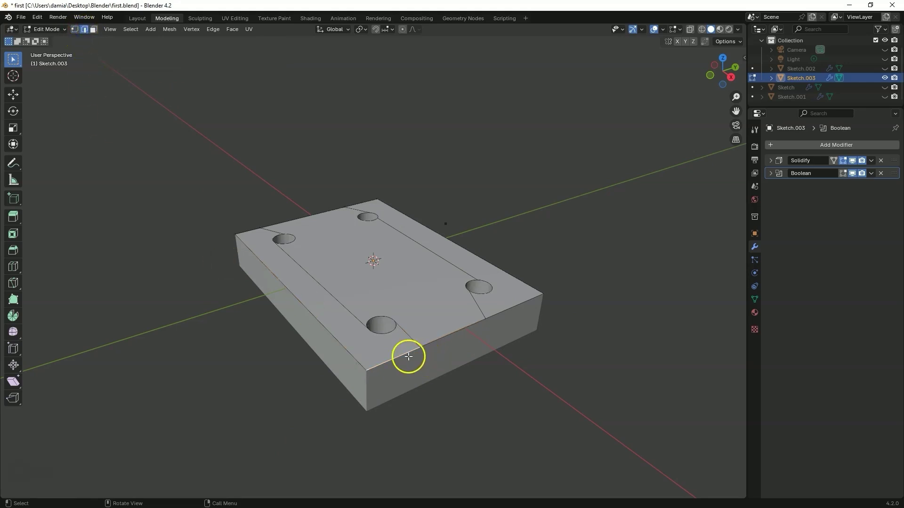
click(438, 339)
- Return Sketch.003 from Edit Mode to Object Mode so its modifiers can be applied
click(871, 163)
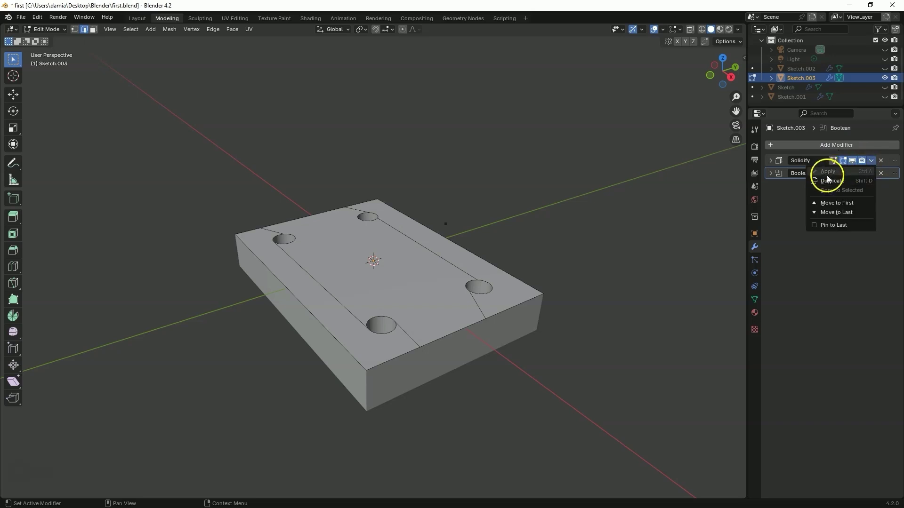
click(870, 161)
click(870, 161)
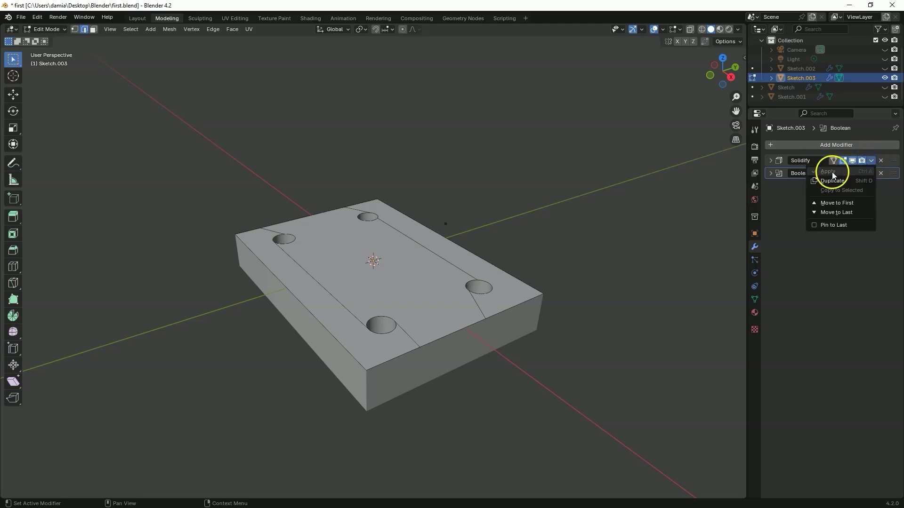
click(839, 204)
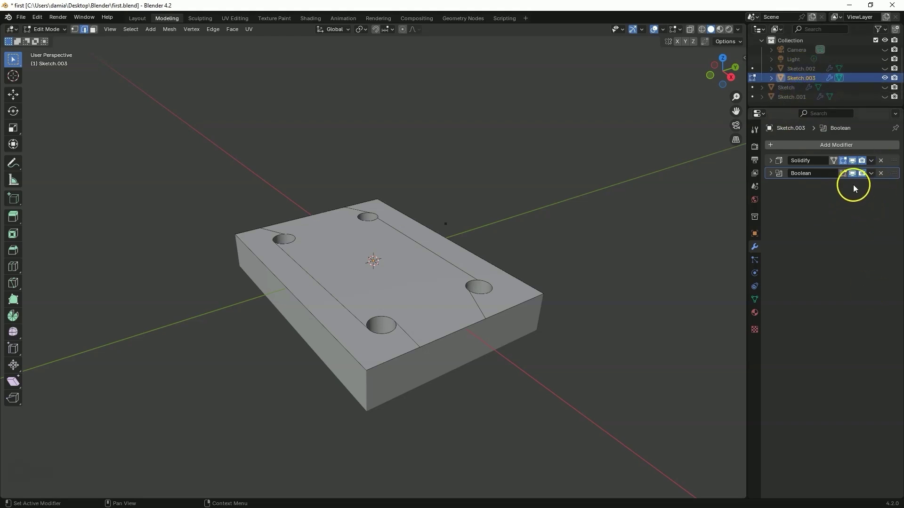
click(55, 29)
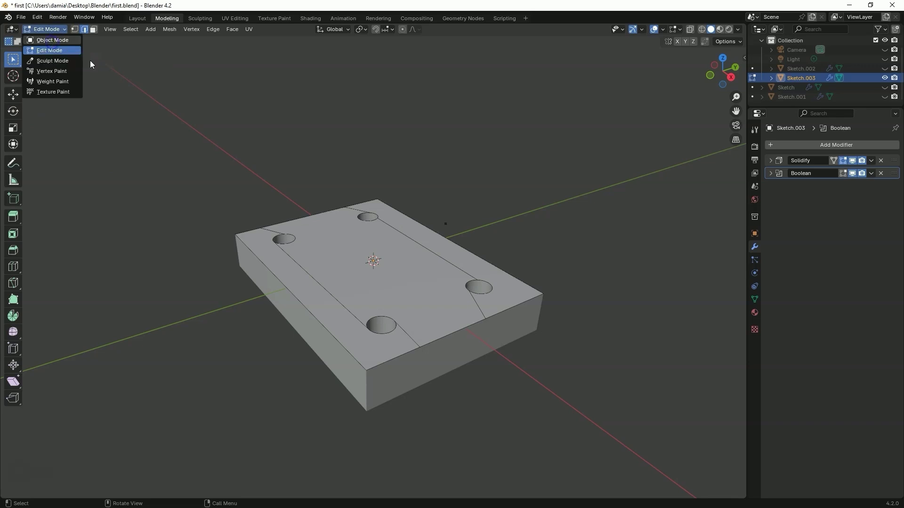
key(Tab)
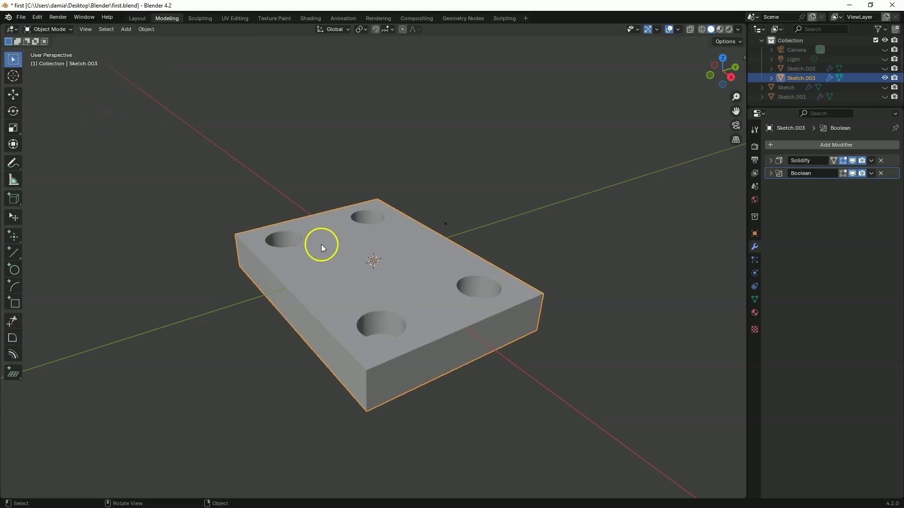
- Apply the Solidify modifier, then the Boolean modifier
click(871, 161)
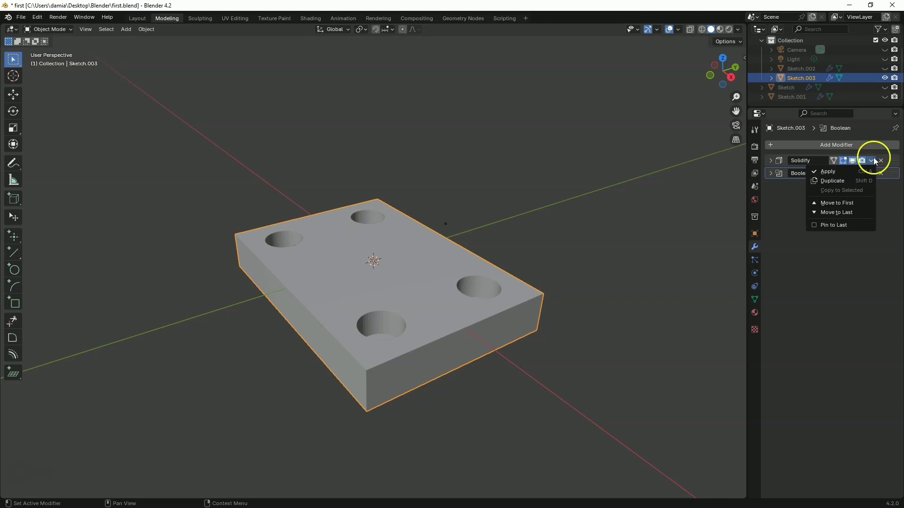
click(871, 161)
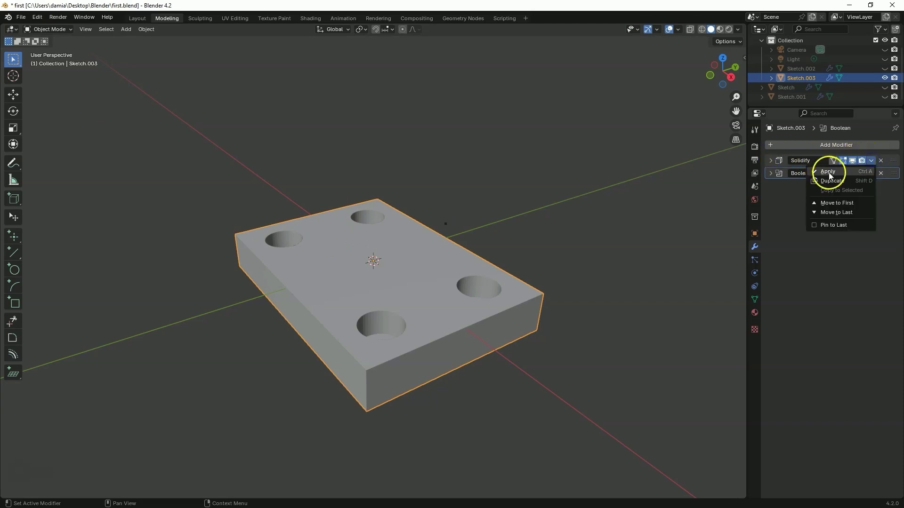
click(828, 172)
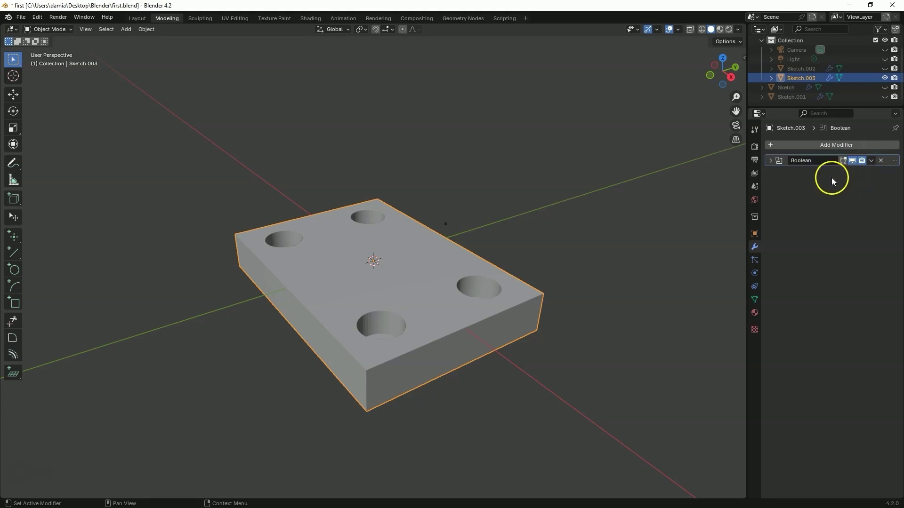
click(873, 161)
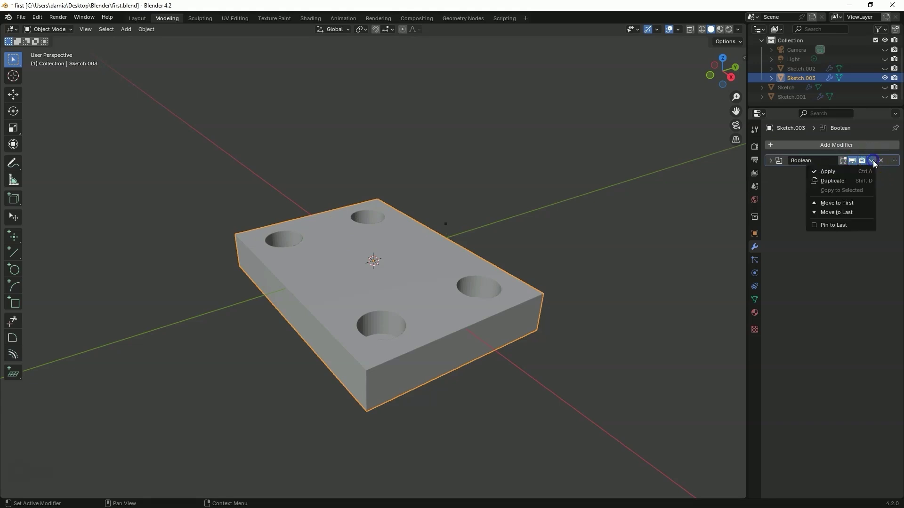
click(843, 172)
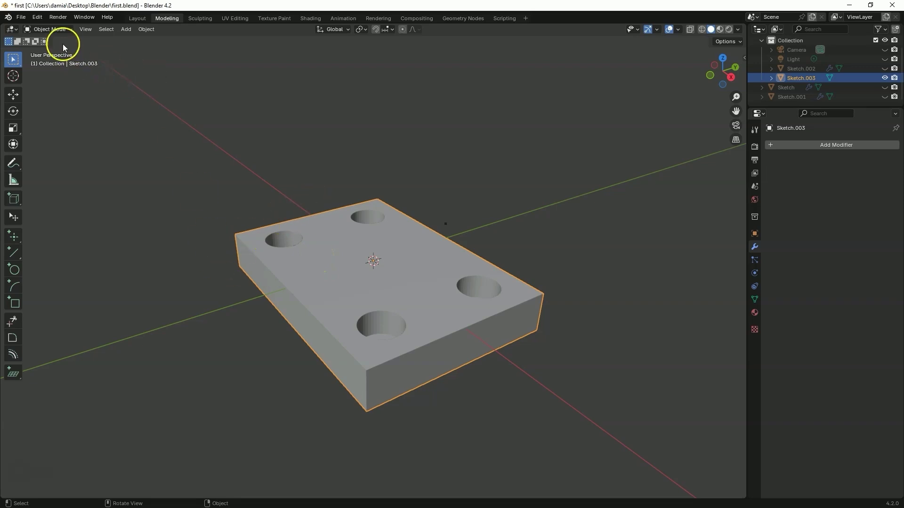
- In Edit Mode with edge select, start Bevel Edges on the block's front vertical corner edge
click(65, 30)
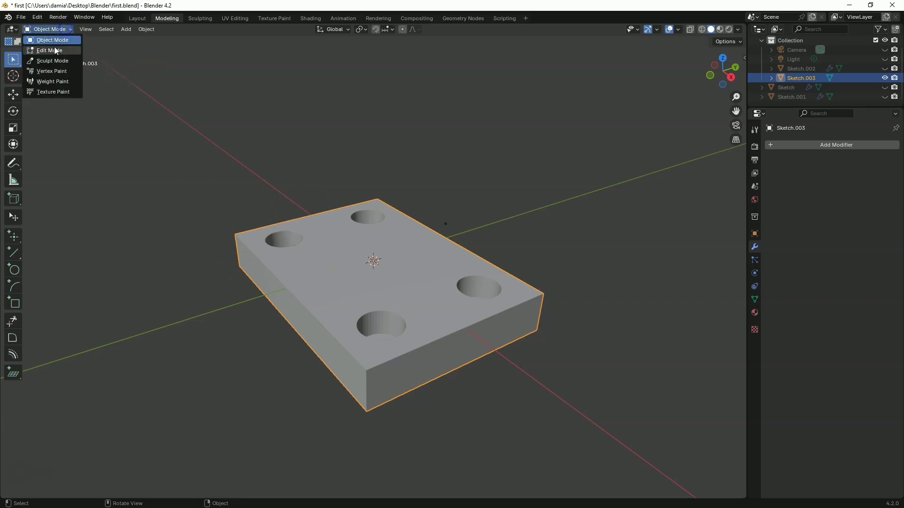
click(55, 50)
click(85, 30)
click(367, 395)
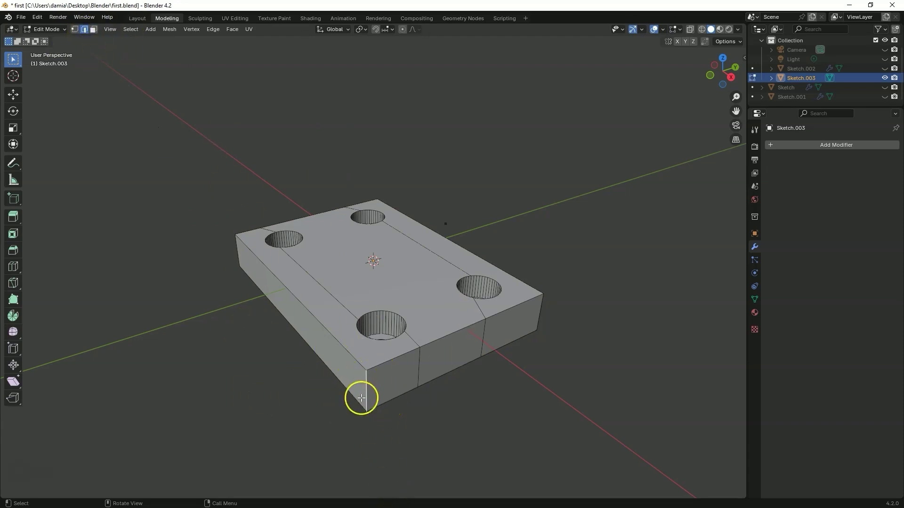
click(210, 30)
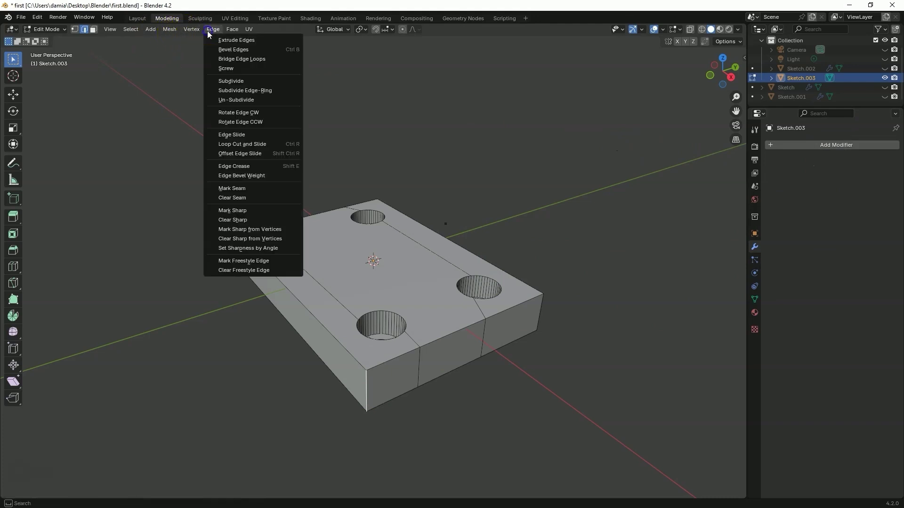
click(250, 50)
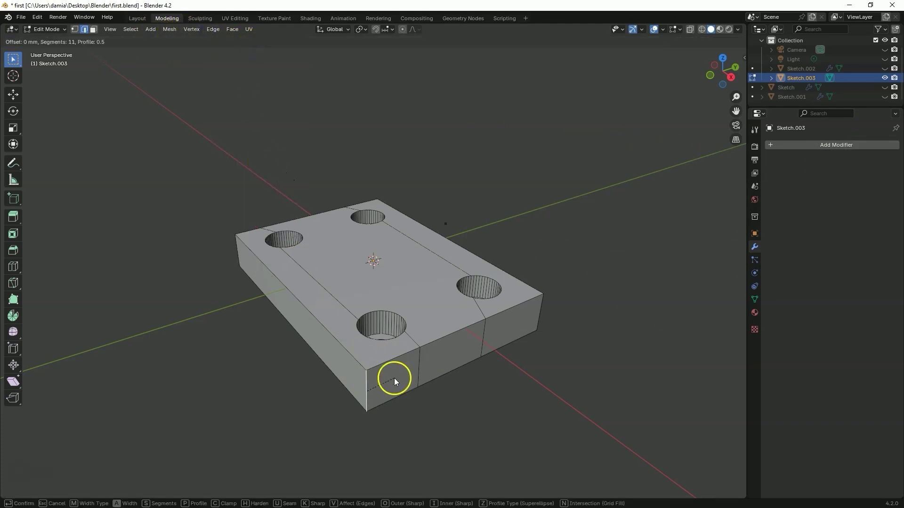
- Set the corner bevel's Width to 5 mm and Segments to 15, then deselect the corner
click(741, 300)
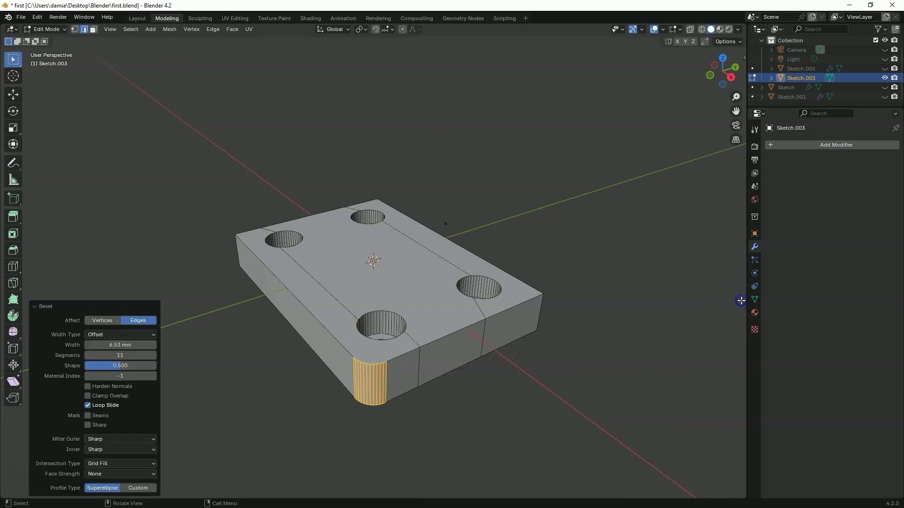
click(121, 356)
text(1)
key(Return)
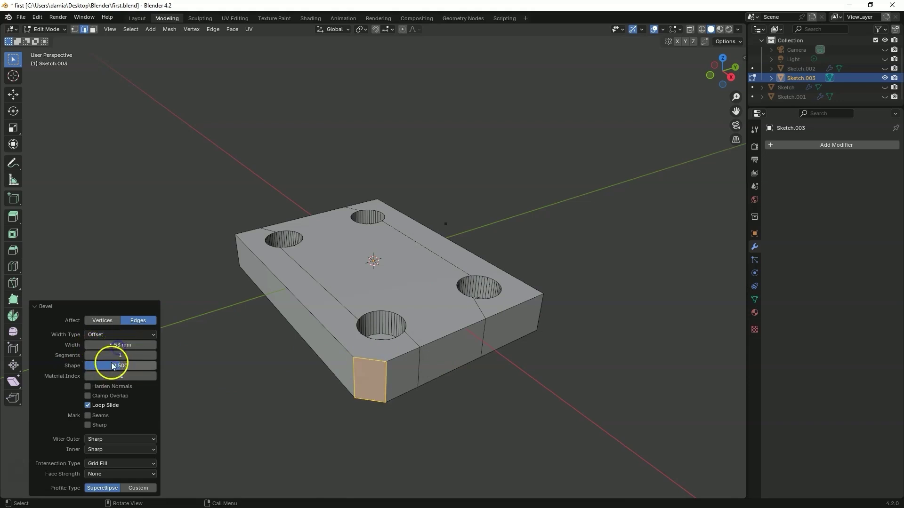
click(115, 345)
text(5)
click(51, 353)
click(121, 357)
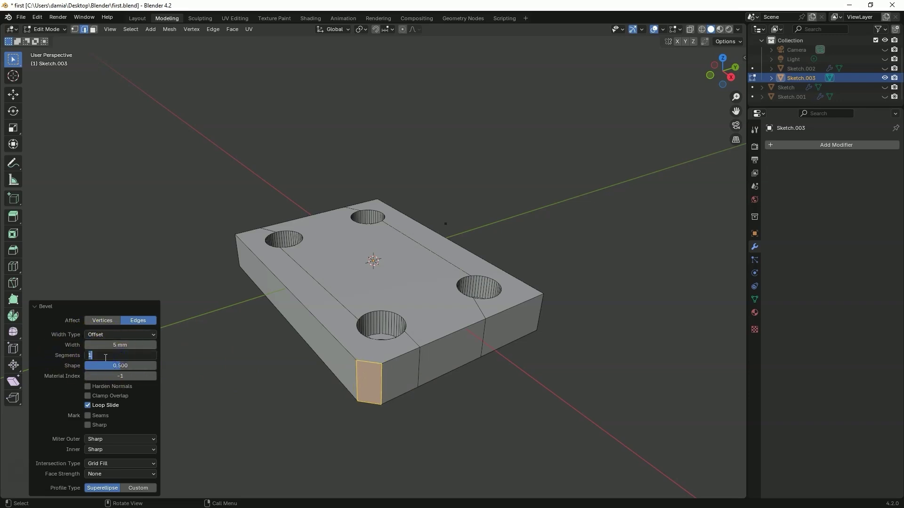
click(111, 356)
text(5)
key(Return)
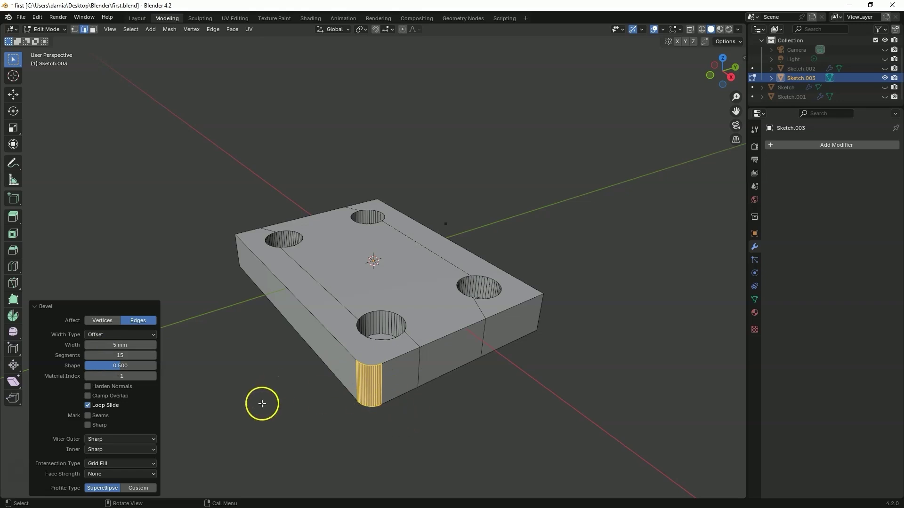
click(280, 415)
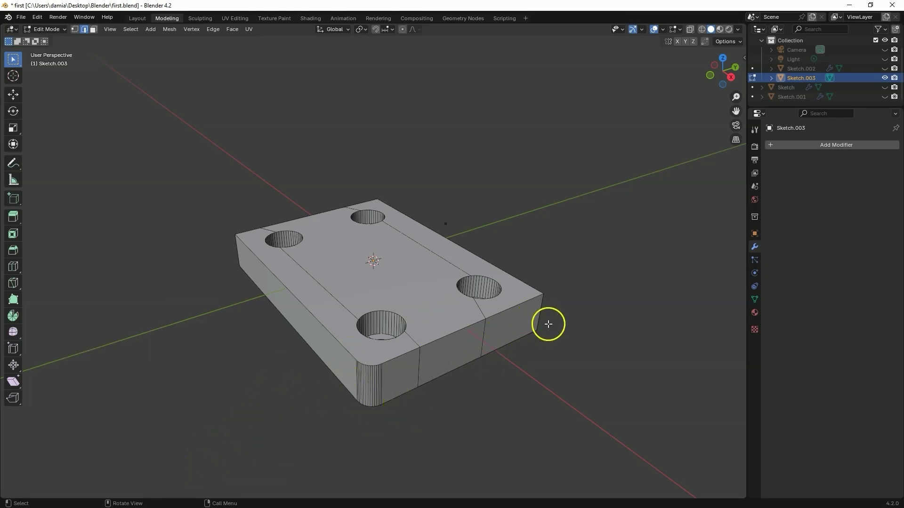
- Start Bevel Edges on the block's left front vertical corner edge
middle_drag(549, 323, 203, 296)
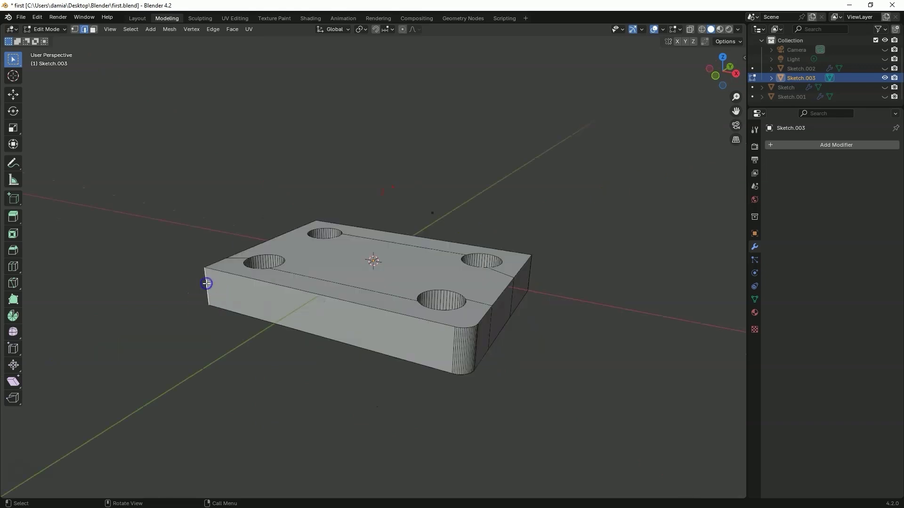
click(214, 30)
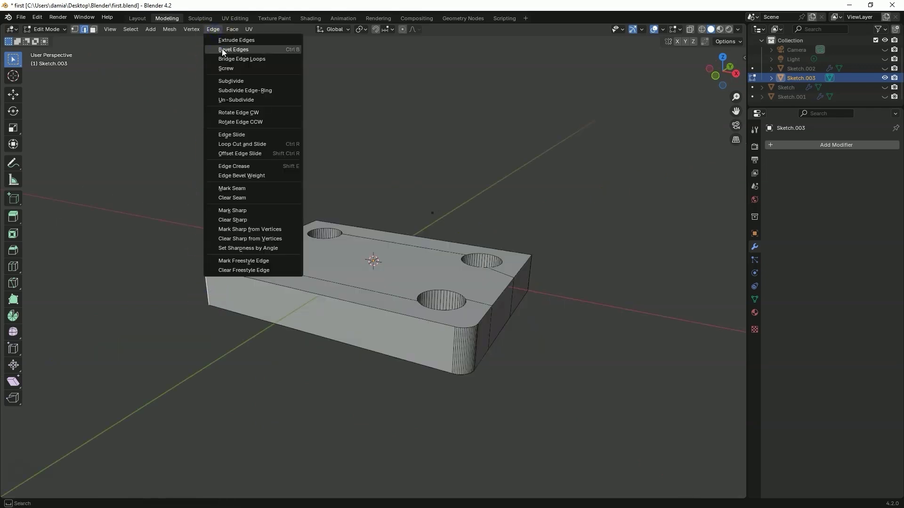
click(225, 50)
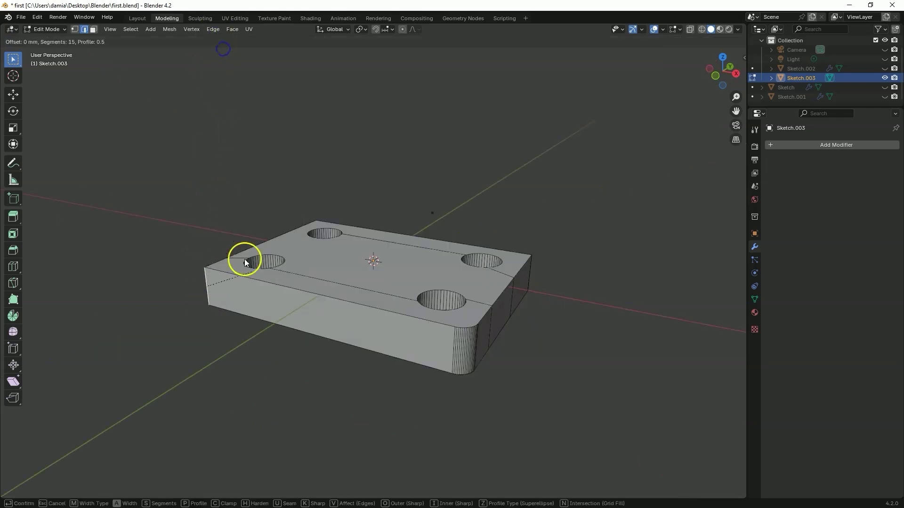
click(464, 309)
middle_drag(464, 309, 222, 283)
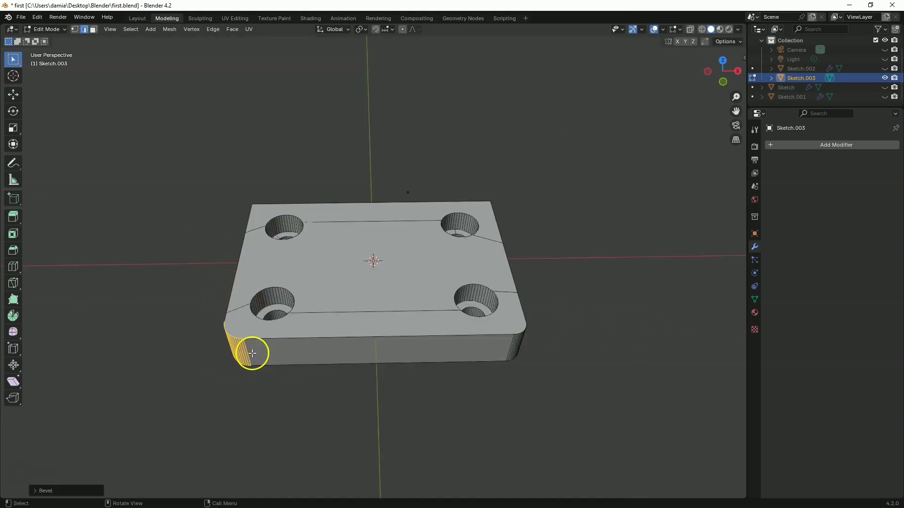
- Set that bevel's Width to 10 mm and Segments to 1 for a flat chamfer
click(37, 491)
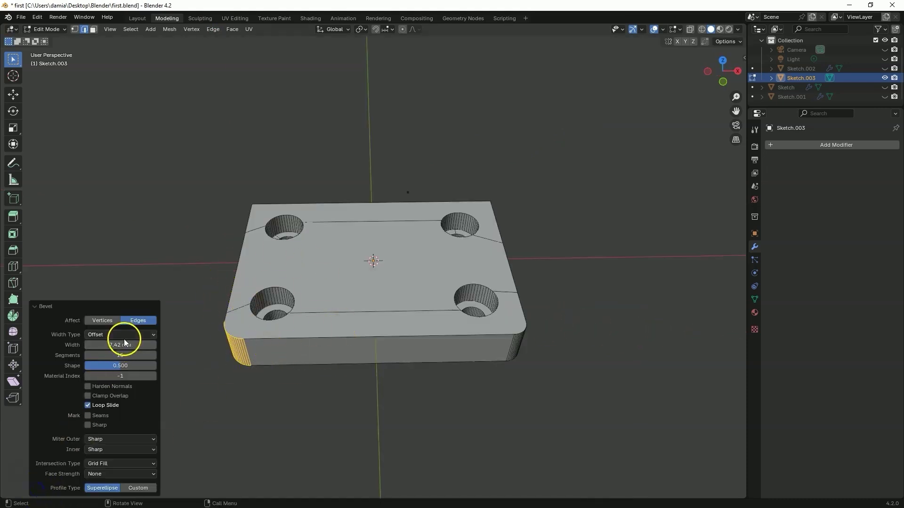
click(125, 344)
text(10)
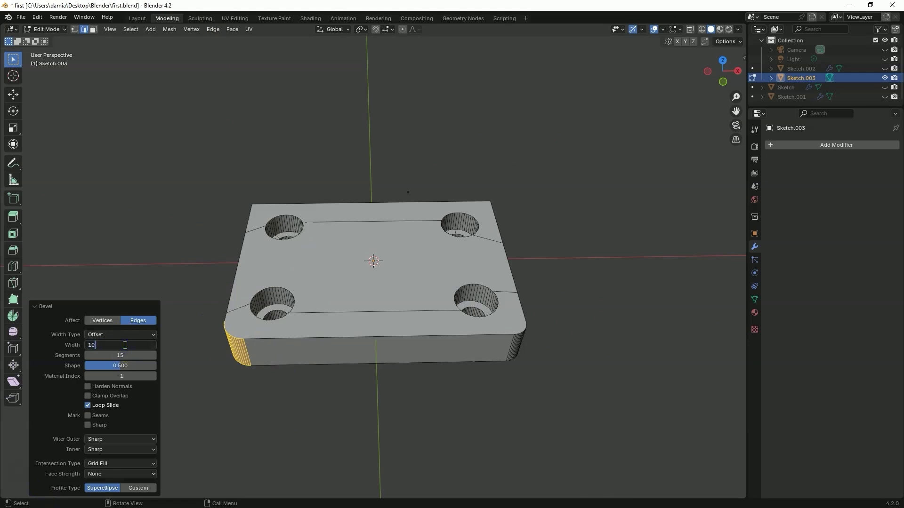
key(Return)
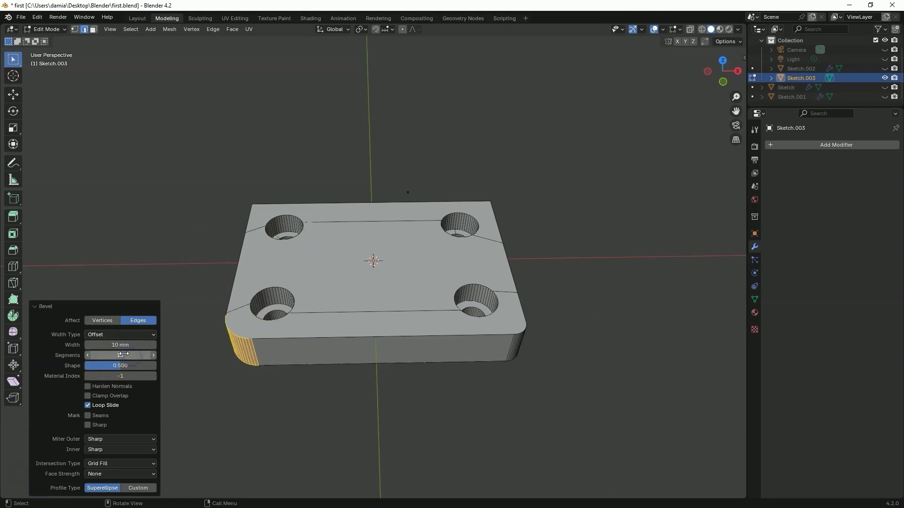
click(122, 355)
text(1)
key(Return)
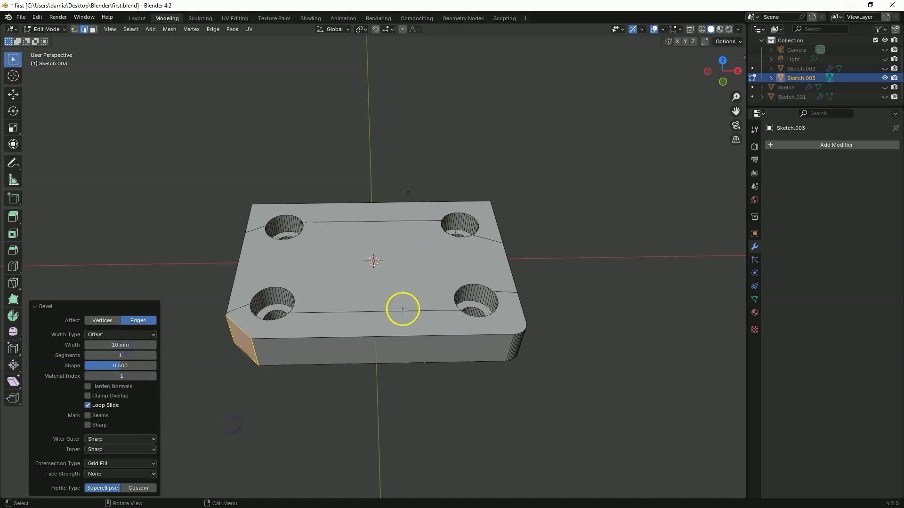
- In vertex select mode, start a vertex bevel on the chamfered corner's vertex
click(149, 144)
middle_drag(381, 321, 322, 308)
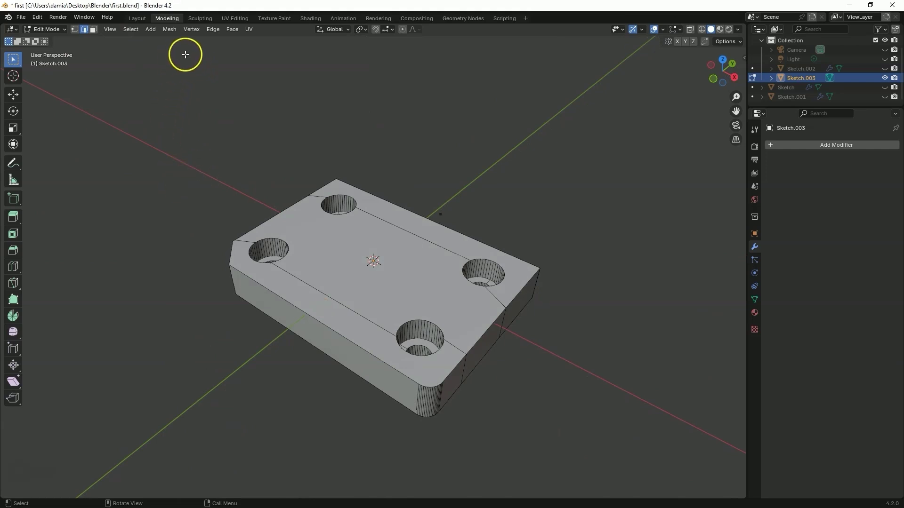
click(193, 30)
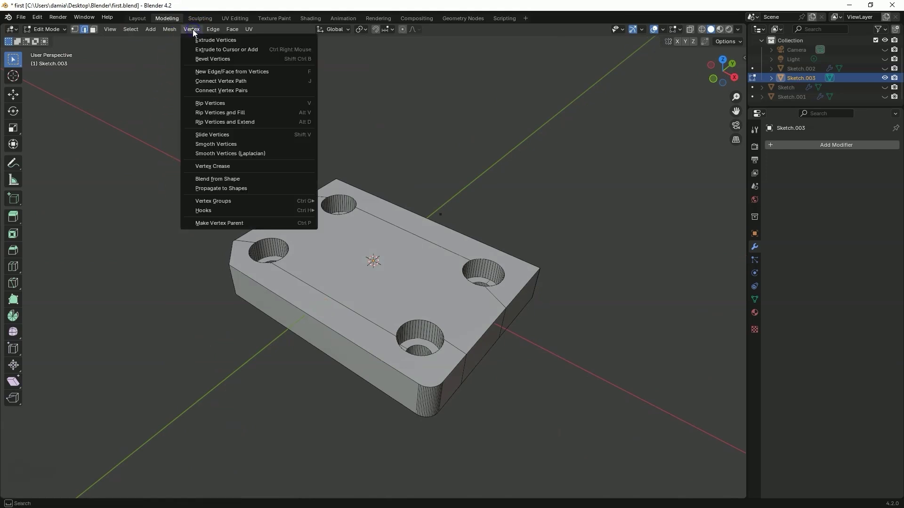
click(195, 30)
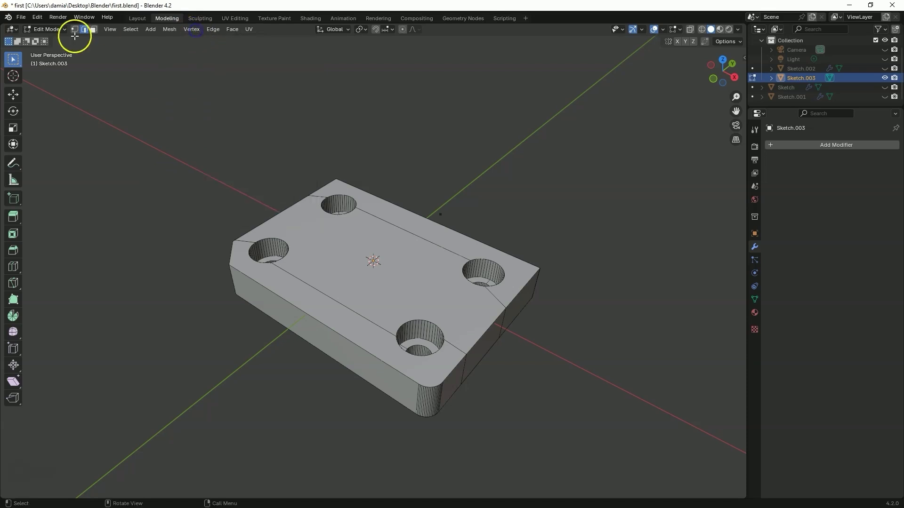
click(76, 30)
click(78, 29)
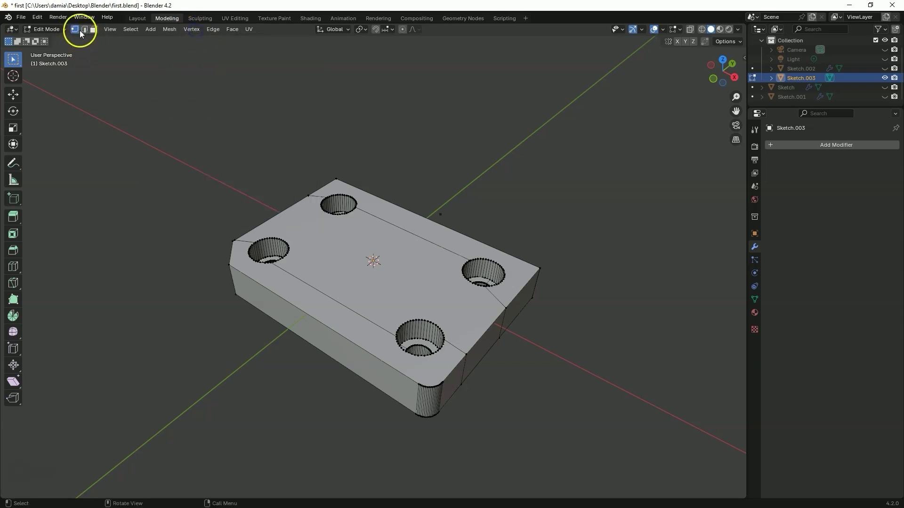
click(336, 177)
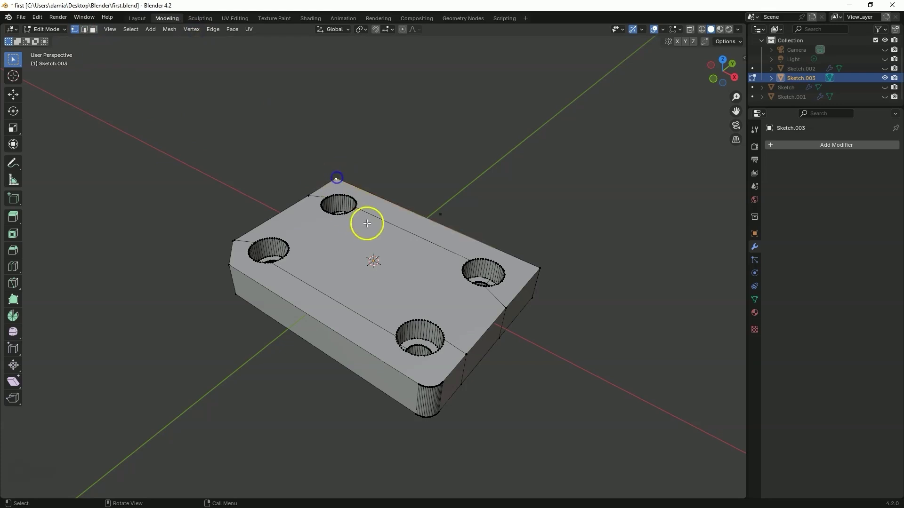
click(187, 30)
click(194, 59)
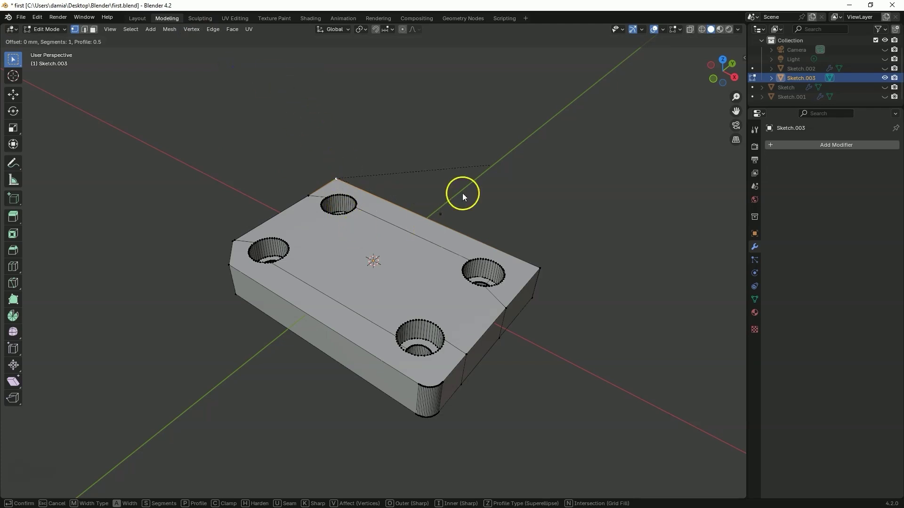
click(425, 33)
- Set the vertex bevel's Width to 5 mm and Segments to 5, then deselect
middle_drag(347, 153, 464, 334)
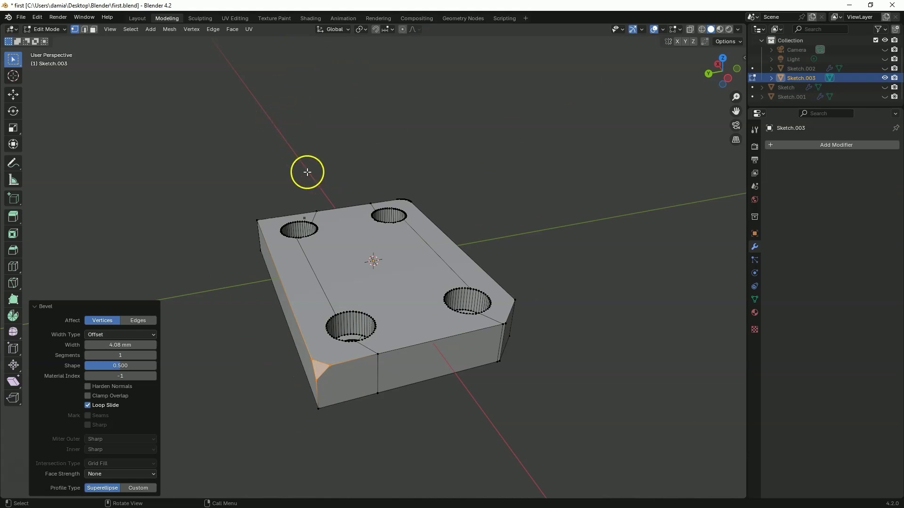
click(118, 345)
text(5)
click(112, 355)
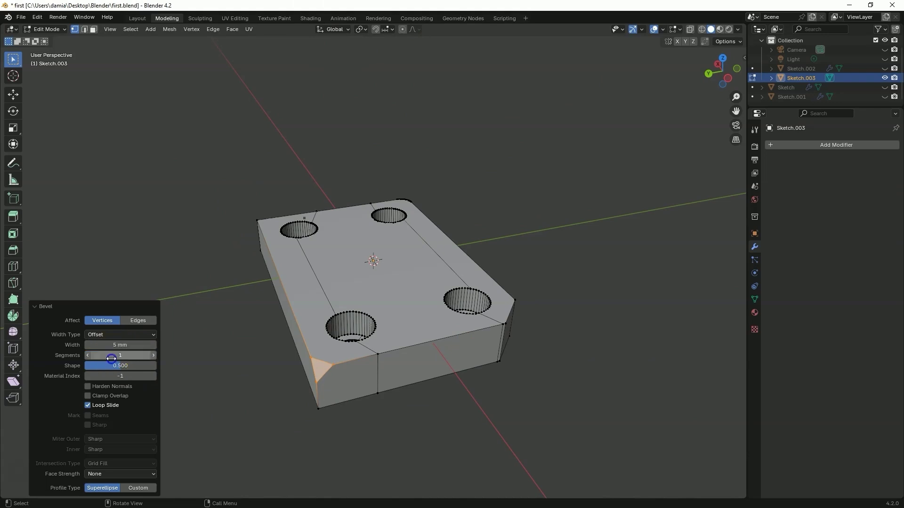
mouse_move(120, 356)
mouse_down()
mouse_move(136, 364)
mouse_move(127, 361)
mouse_up()
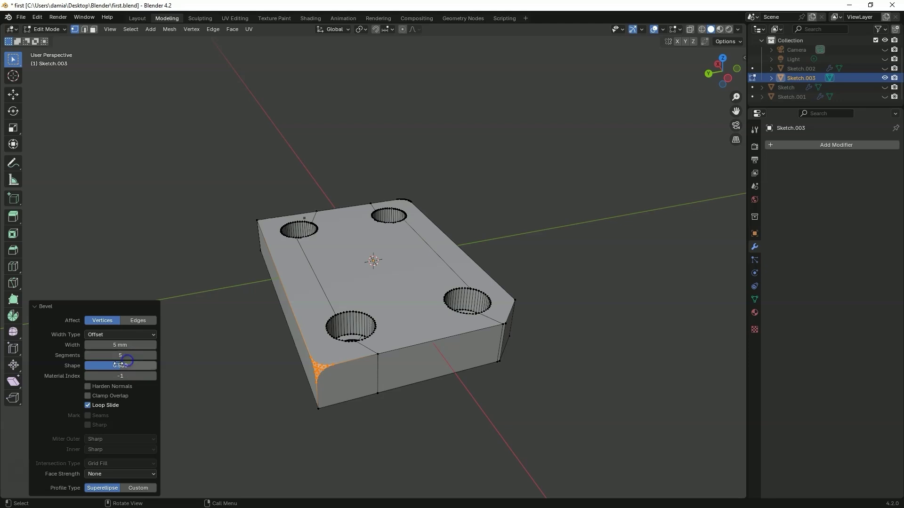
click(178, 234)
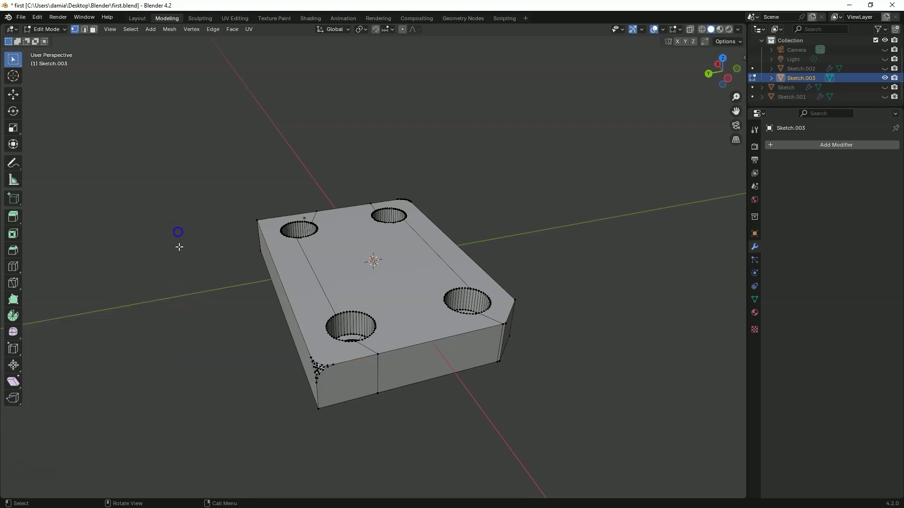
- Switch Sketch.003 to Object Mode and orbit to inspect the rounded and chamfered corners
click(56, 30)
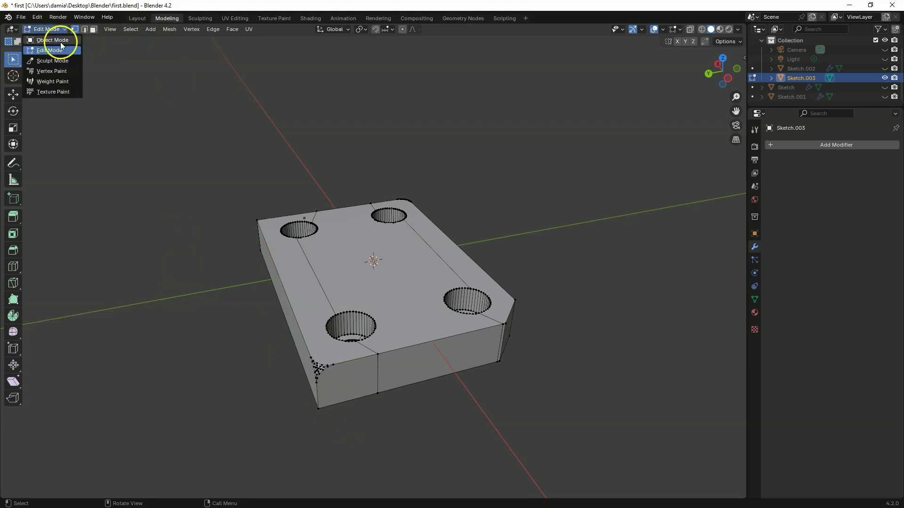
click(58, 40)
middle_drag(411, 262, 238, 279)
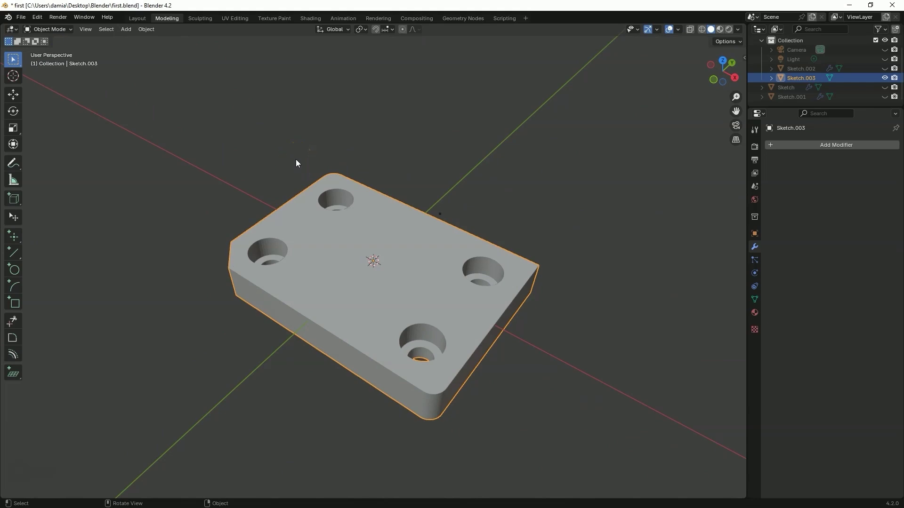
click(67, 29)
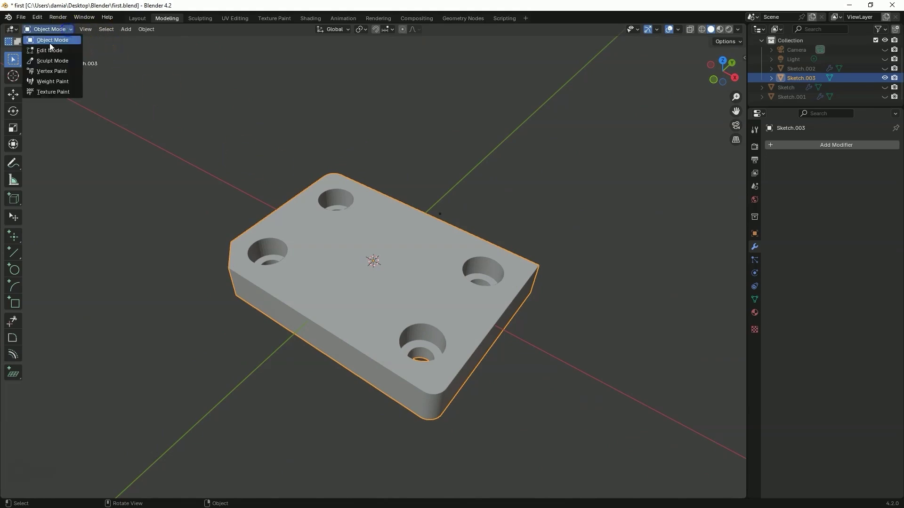
- Return the plate to Edit Mode in edge select mode and pick edges on the right hole's rim
click(49, 42)
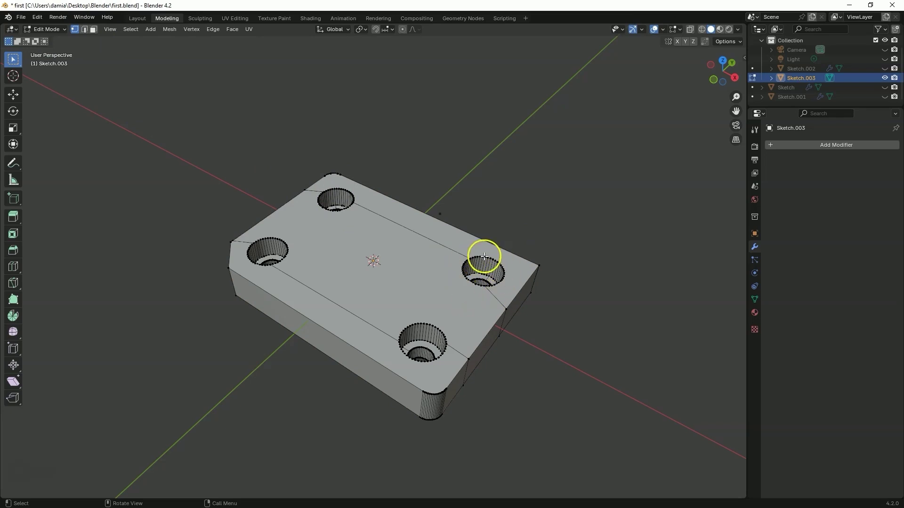
scroll(476, 257, up, 5)
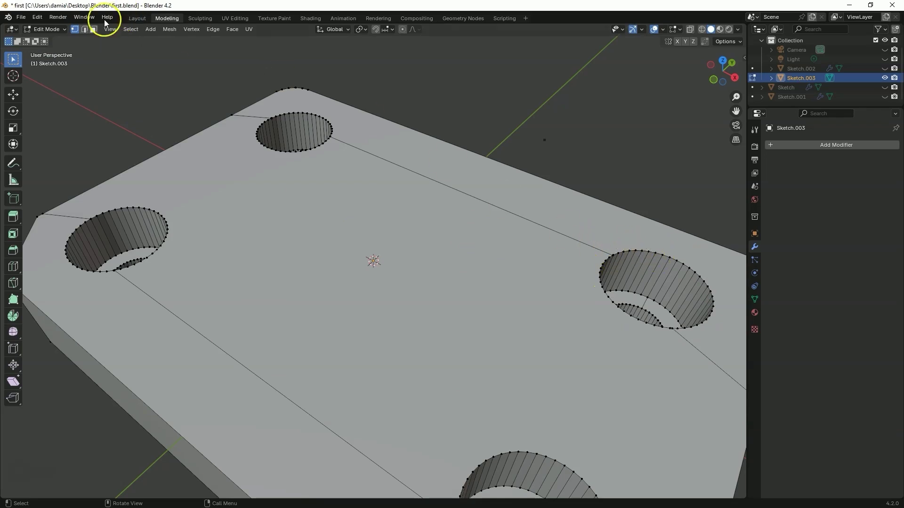
click(85, 29)
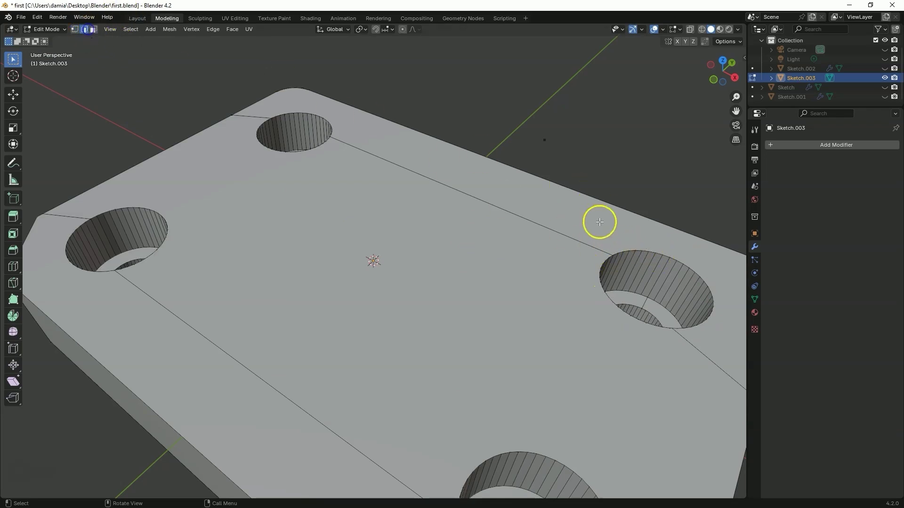
click(647, 250)
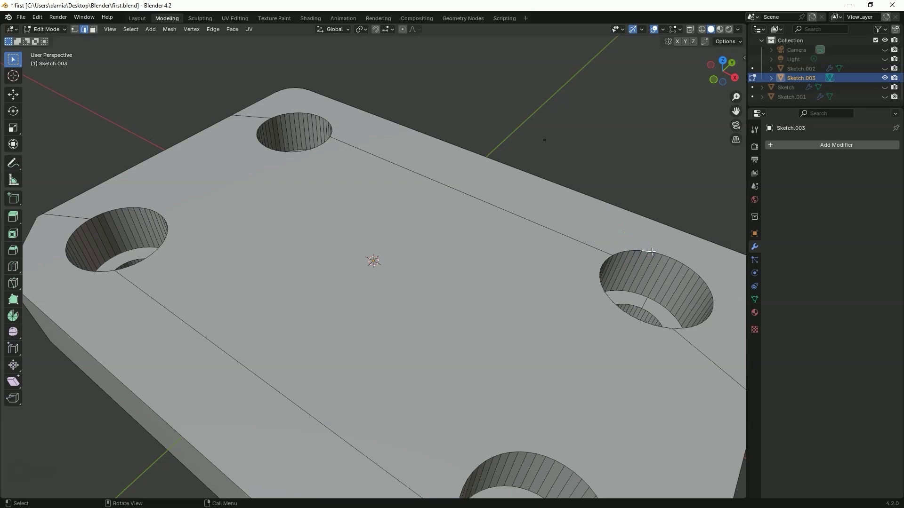
click(651, 251)
scroll(492, 207, down, 5)
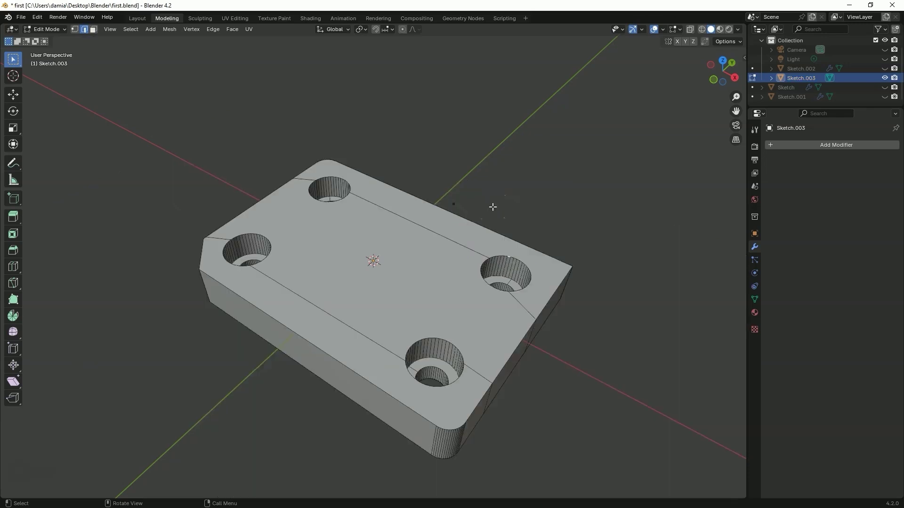
- Switch to Object Mode, select Sketch.003, hide it and unhide the Sketch plate
click(47, 29)
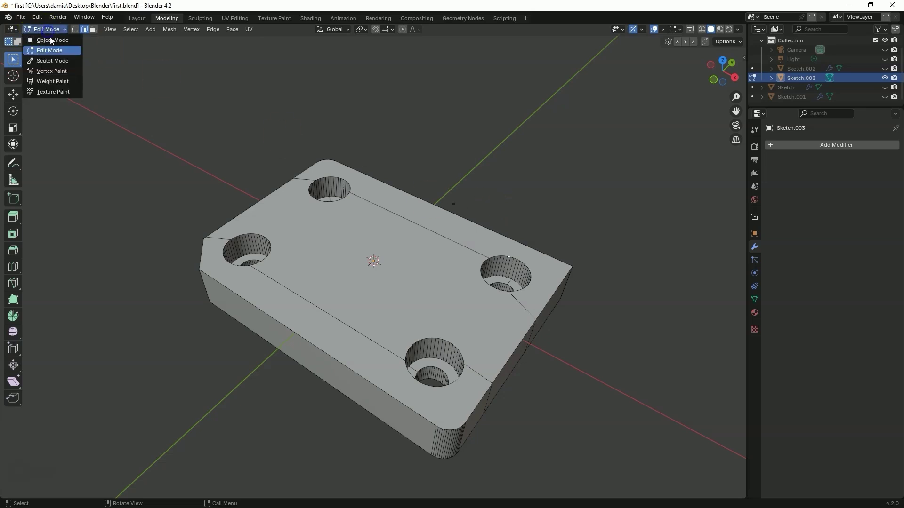
click(54, 40)
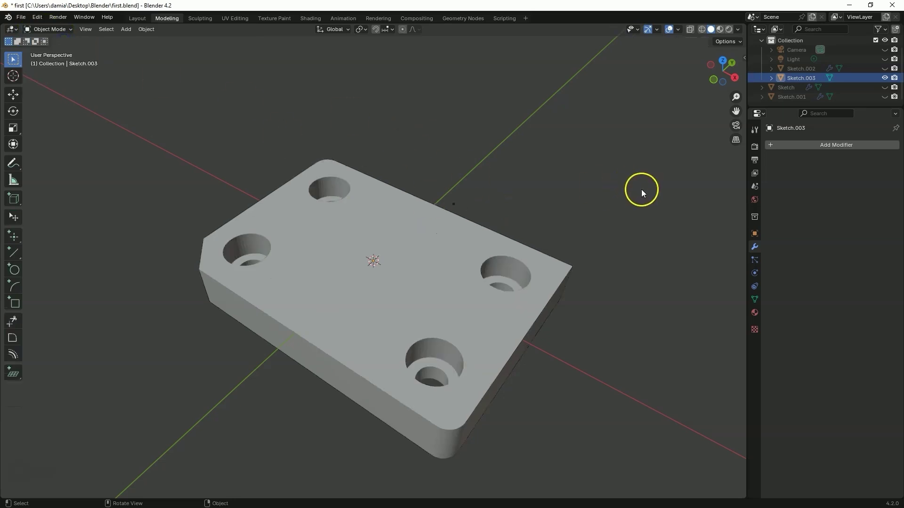
key(a)
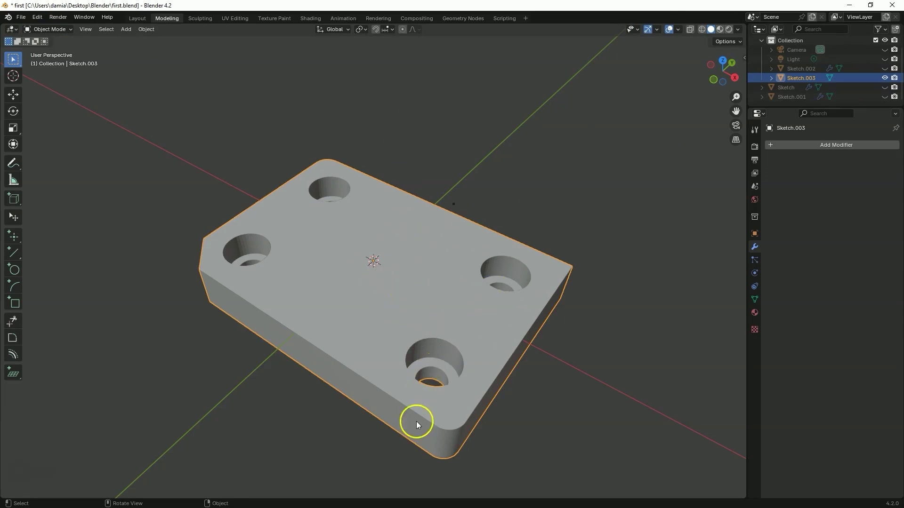
click(886, 79)
click(885, 88)
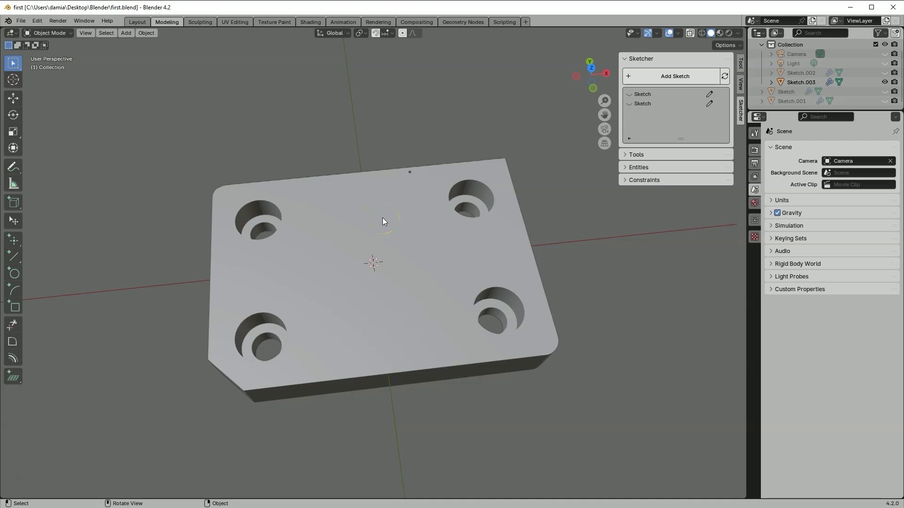
- Create a new General file and delete its default Cube
click(20, 21)
mouse_move(34, 31)
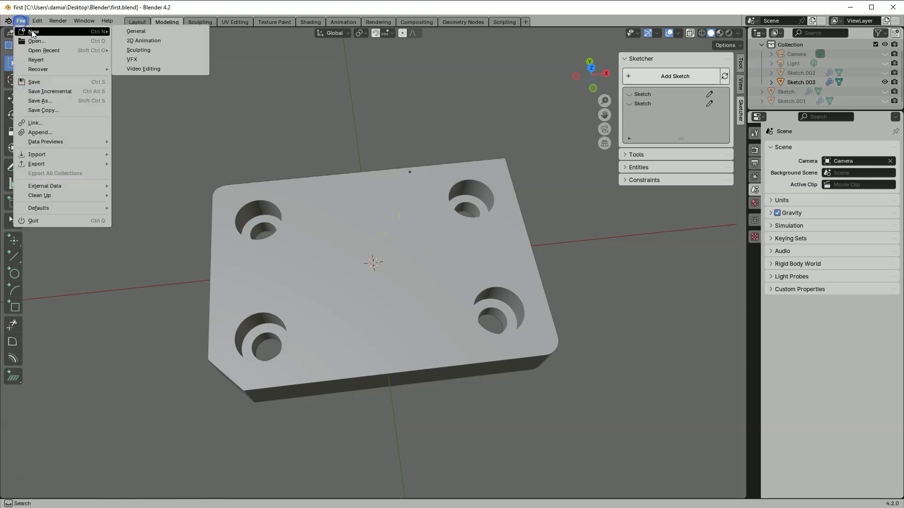
click(154, 31)
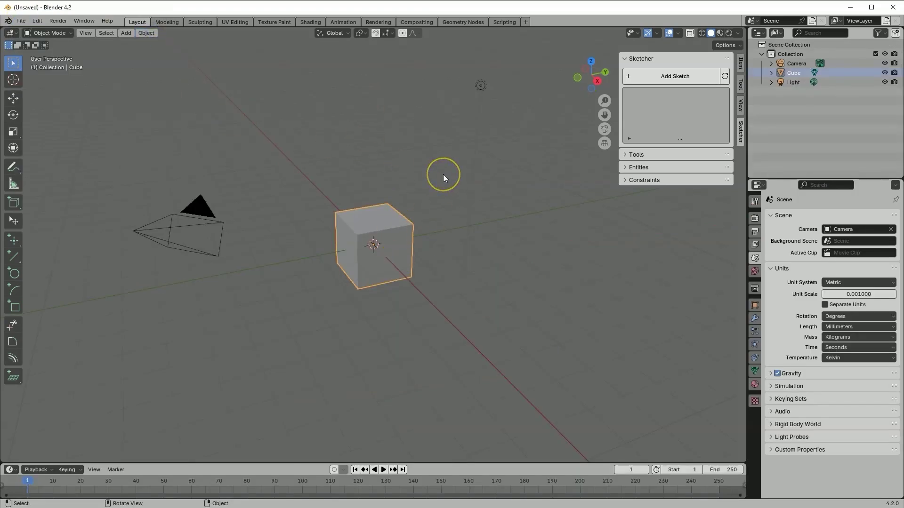
key(x)
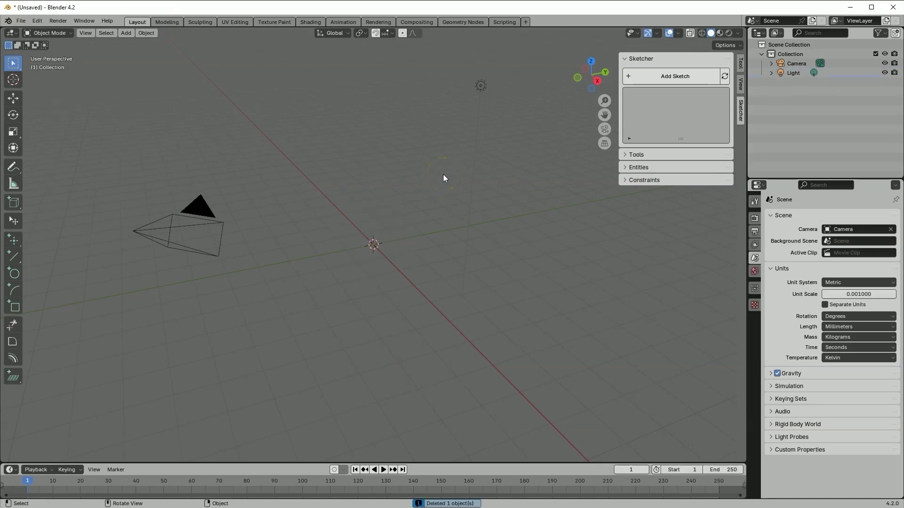
- Add a sketch on the XY workplane and draw a rectangle starting at the origin
click(686, 78)
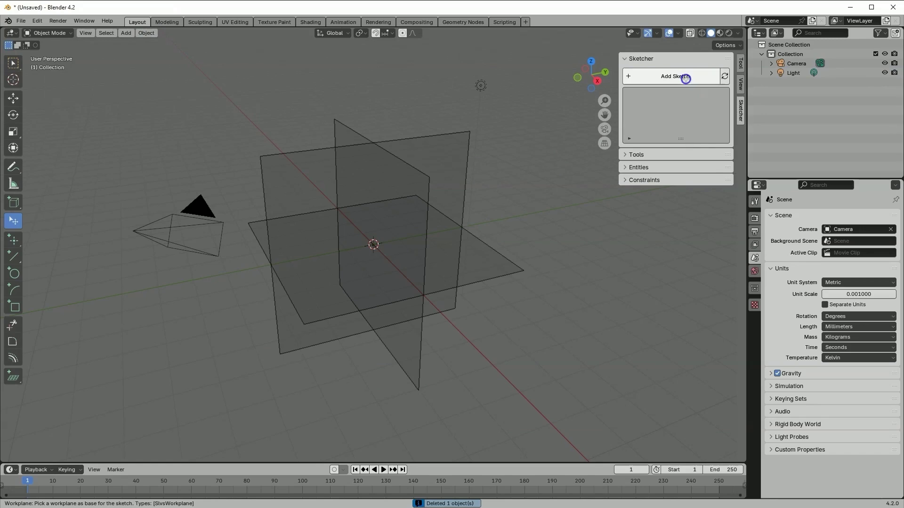
click(491, 247)
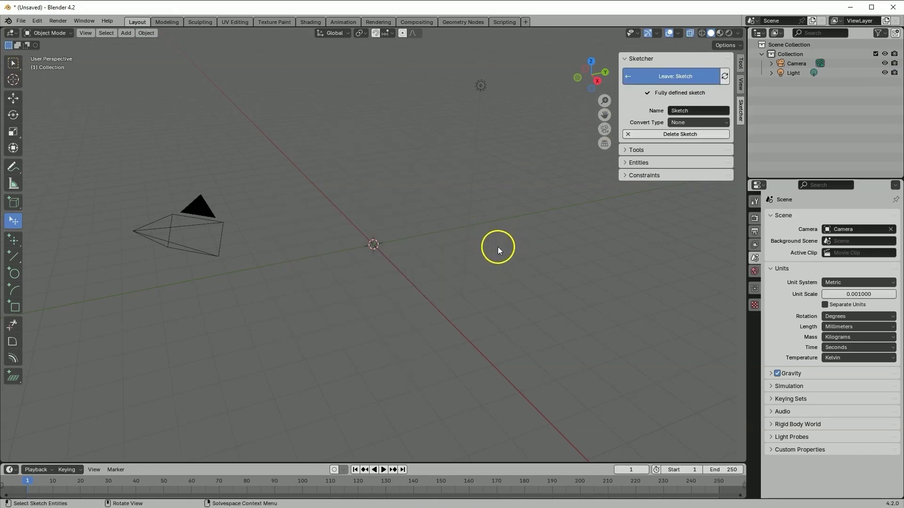
click(14, 309)
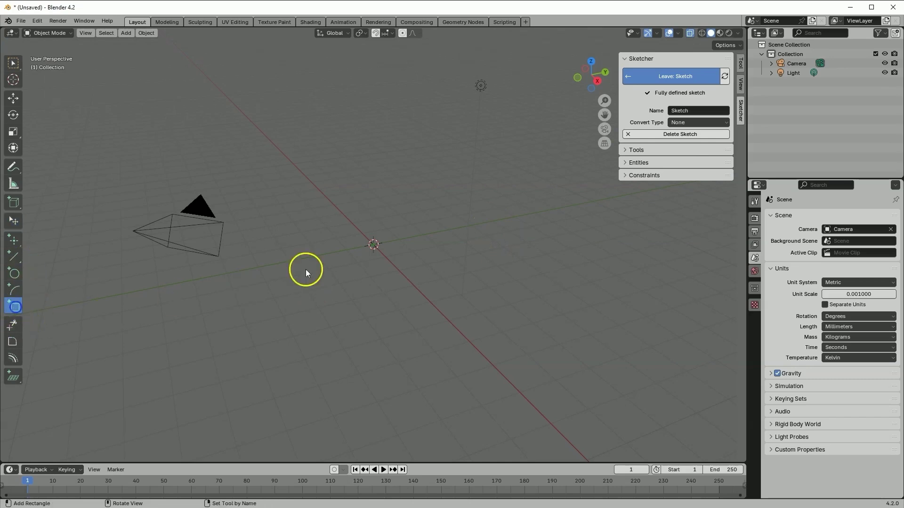
click(376, 244)
click(686, 313)
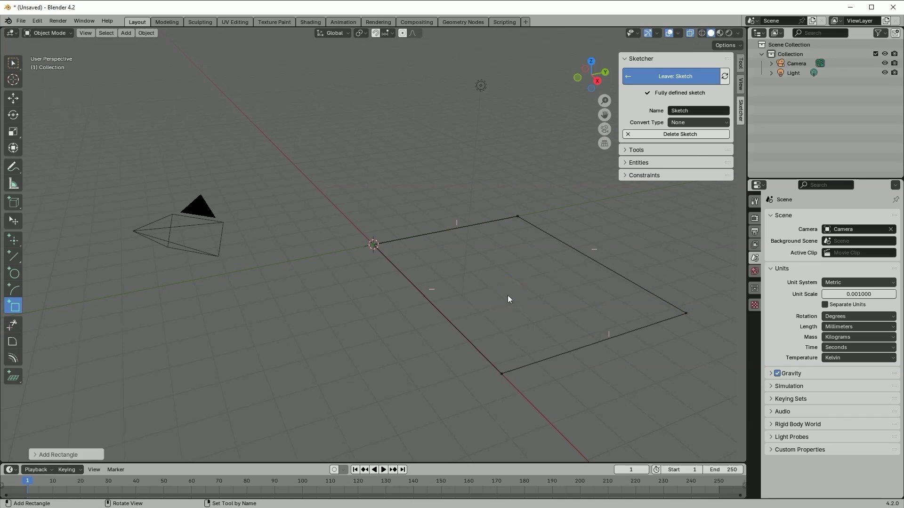
right_click(456, 264)
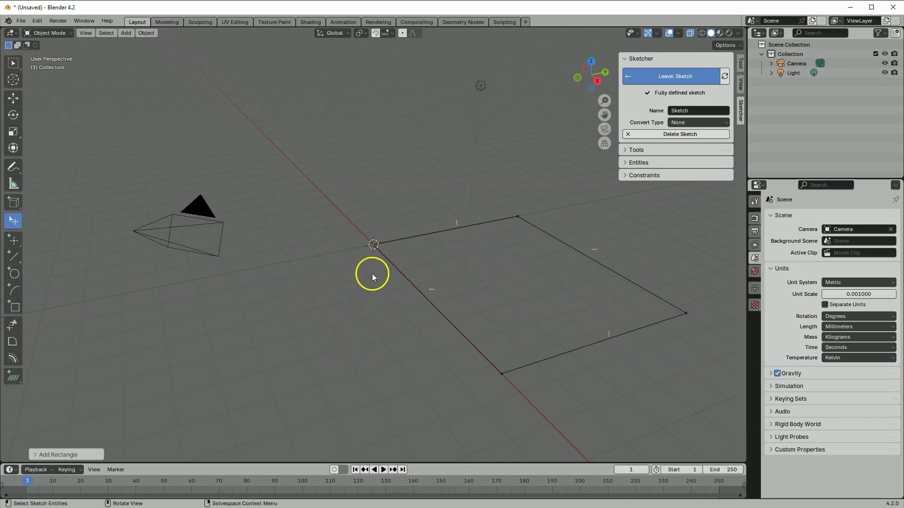
- In top view, bevel the sketch's top-left corner, setting radius 3.6, then reducing it to 2.40
key(KP_7)
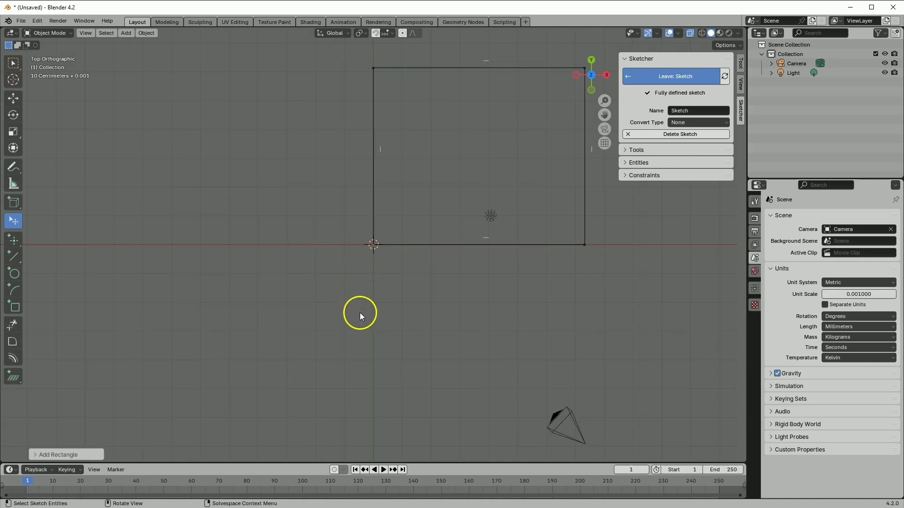
click(13, 342)
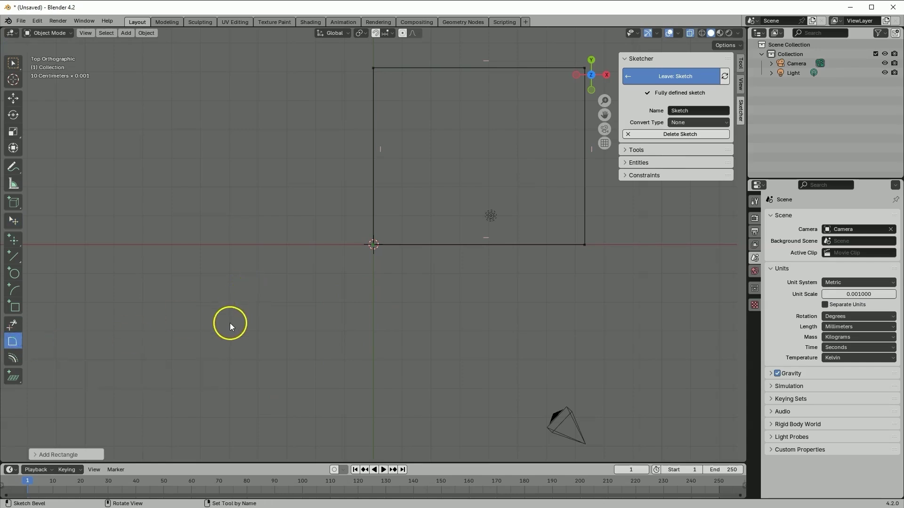
click(374, 68)
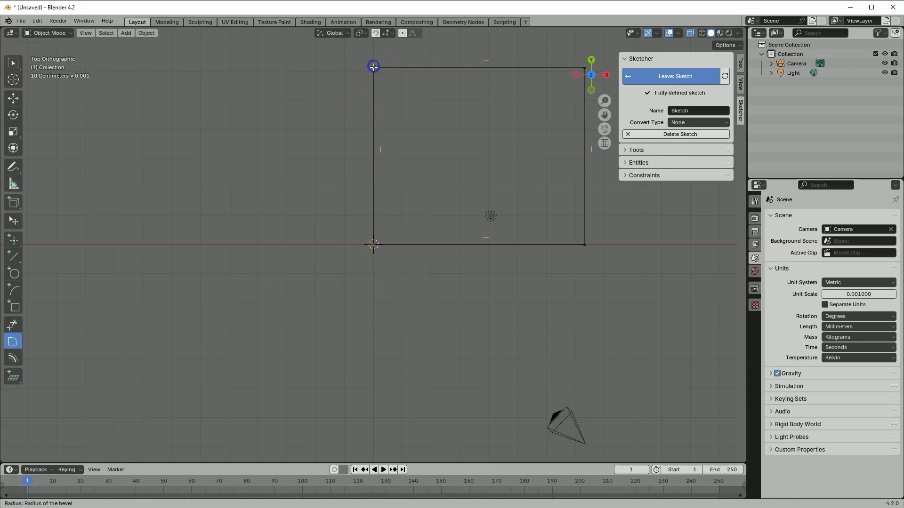
click(400, 103)
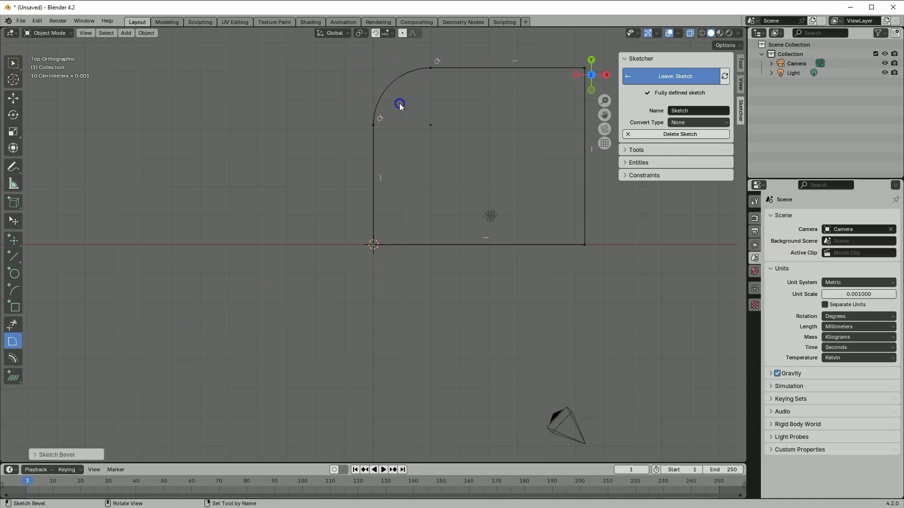
click(45, 455)
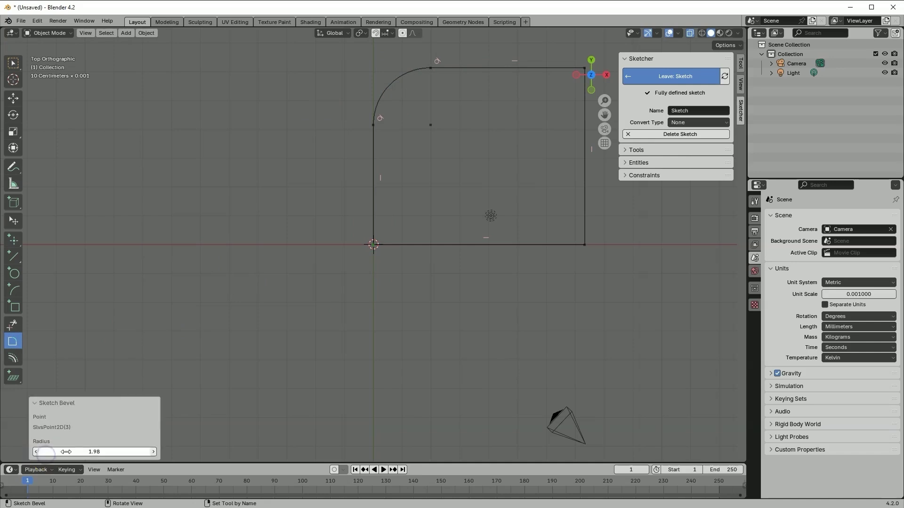
click(89, 452)
text(3.6)
key(Return)
drag(116, 143, 97, 137)
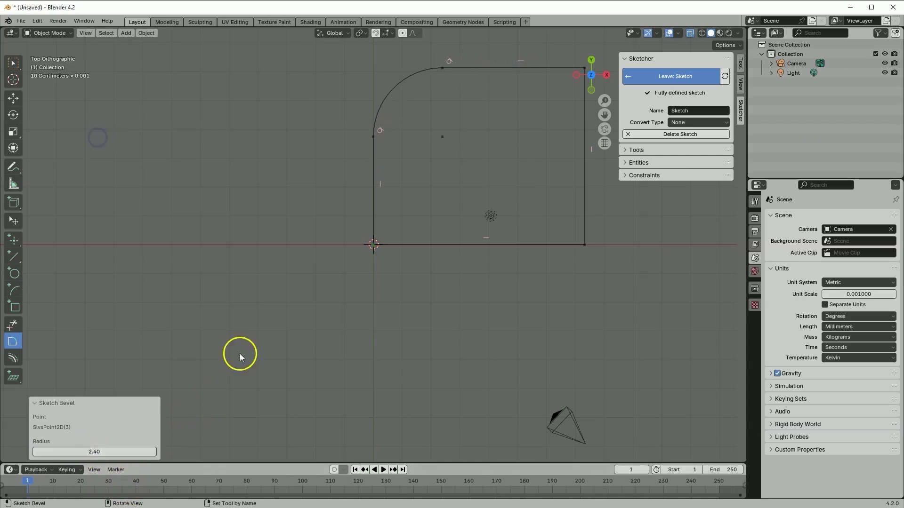
- Draw a line from the top edge (5.1, 6.1 mm) to the right edge (7.3, 4.7 mm)
click(352, 182)
key(Escape)
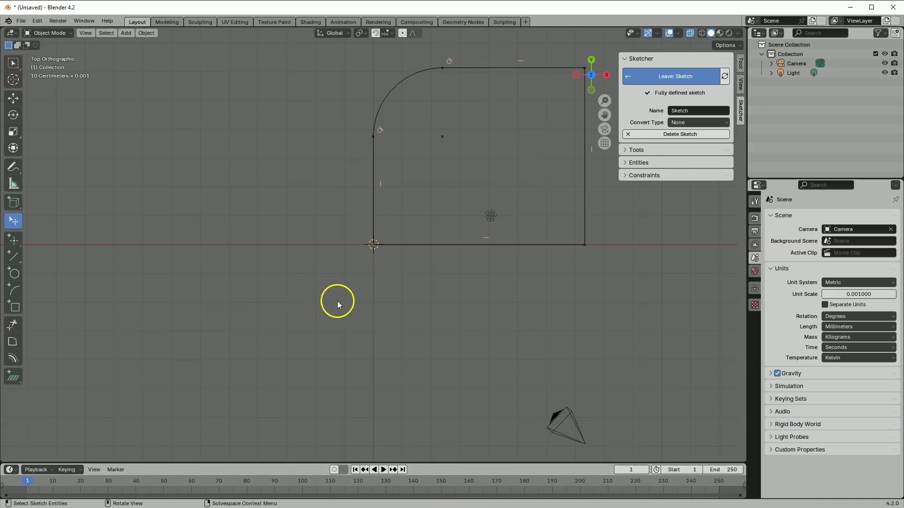
click(14, 258)
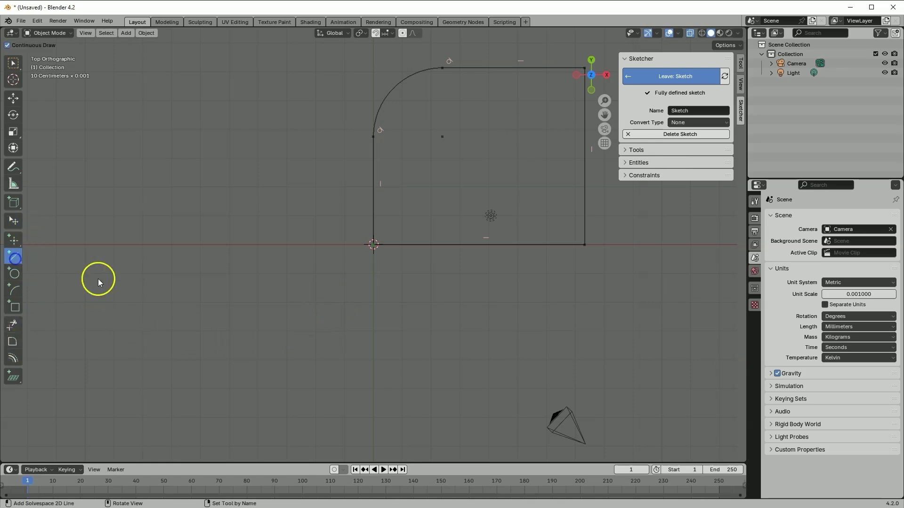
click(520, 67)
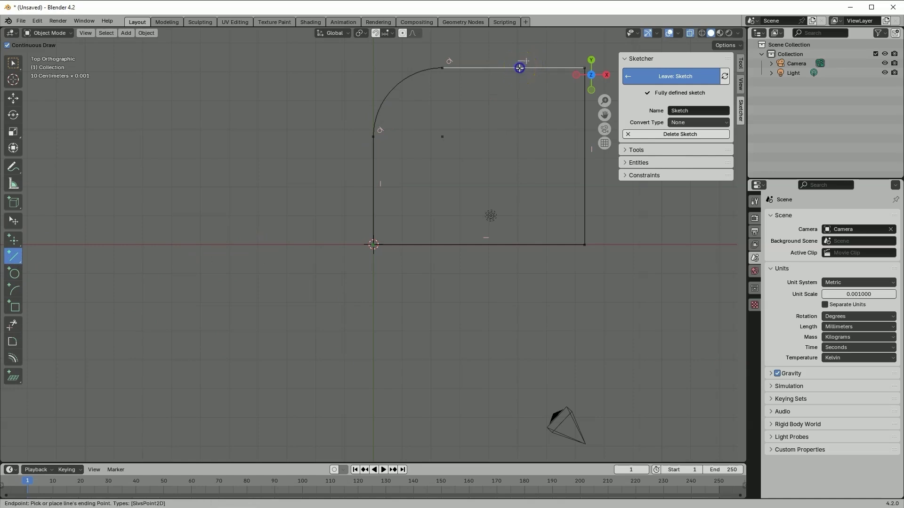
click(584, 108)
scroll(471, 159, down, 4)
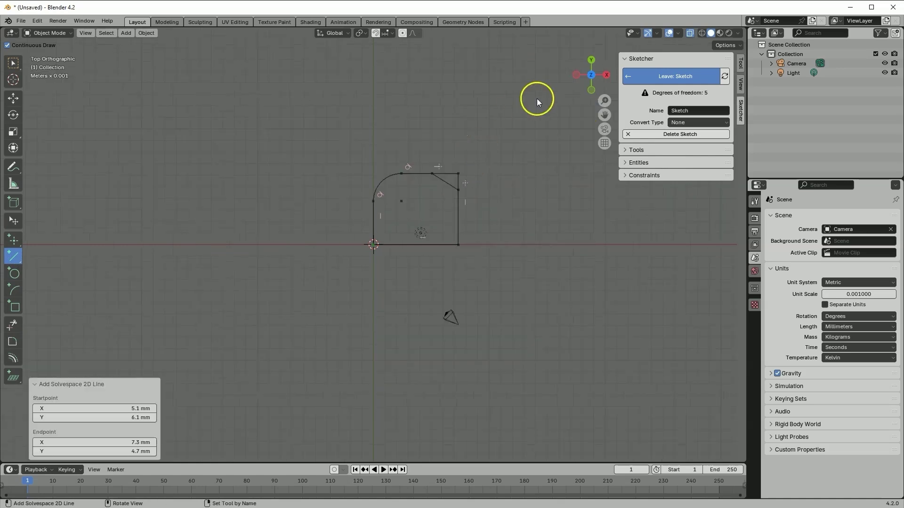
scroll(467, 170, up, 2)
scroll(492, 200, up, 1)
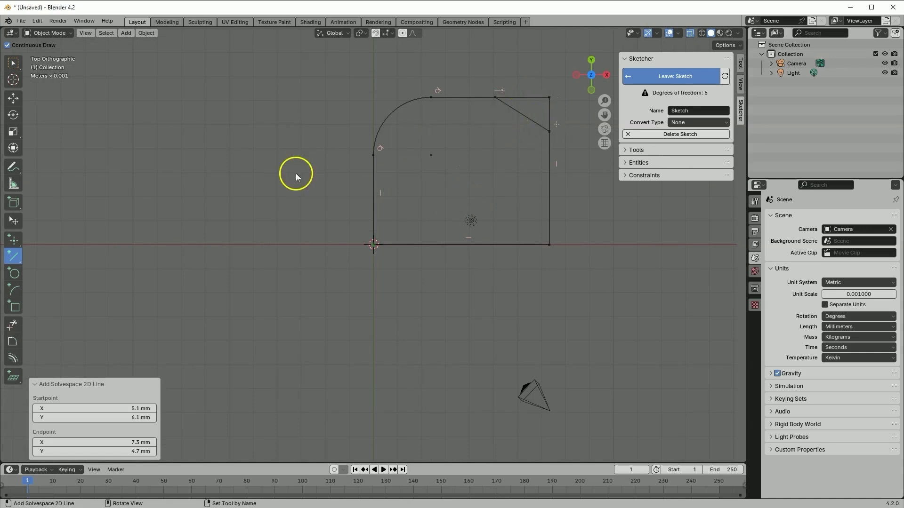
- Trim away the corner stub beyond the top-right chamfer line
click(13, 325)
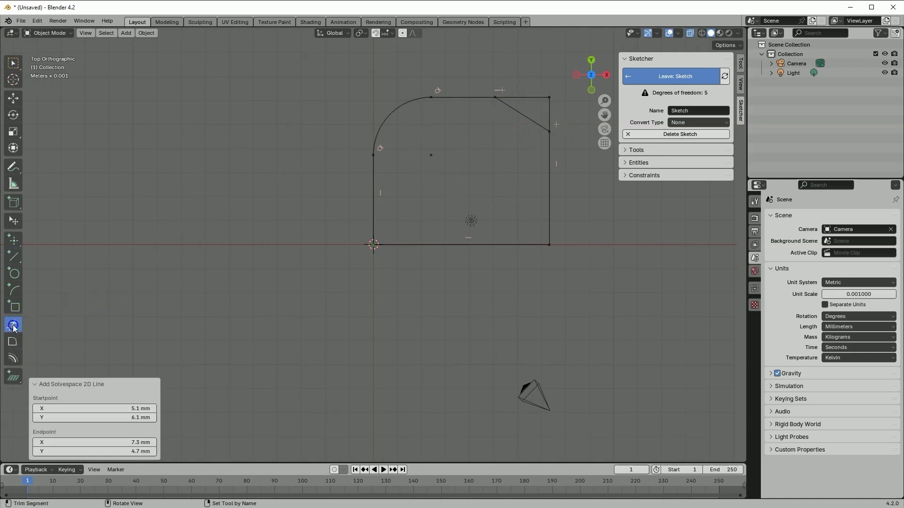
click(549, 113)
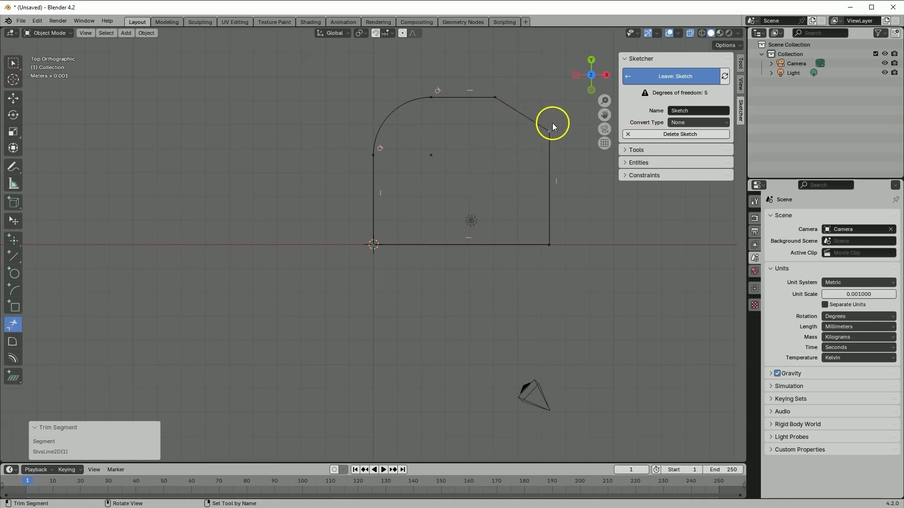
- Box-select the entire sketch outline and delete it
click(339, 232)
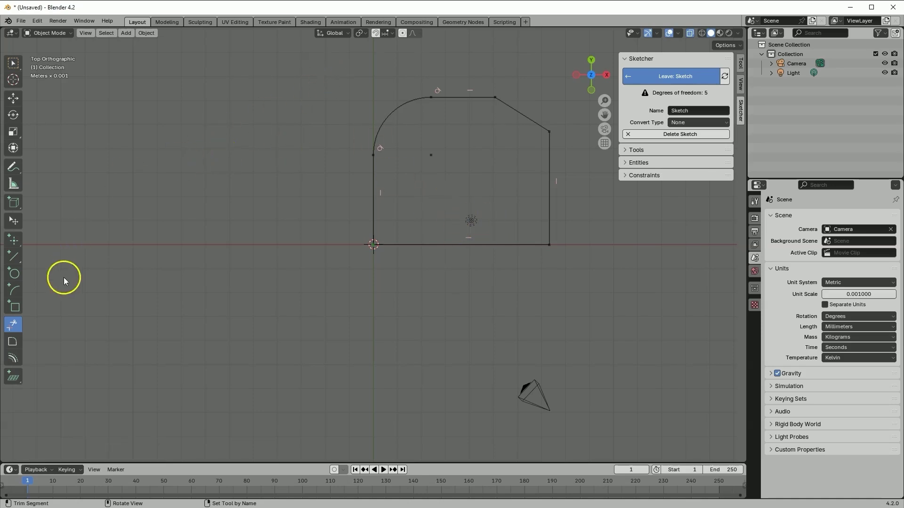
key(Escape)
mouse_move(334, 67)
mouse_down()
mouse_move(454, 139)
mouse_move(579, 256)
mouse_move(572, 273)
mouse_up()
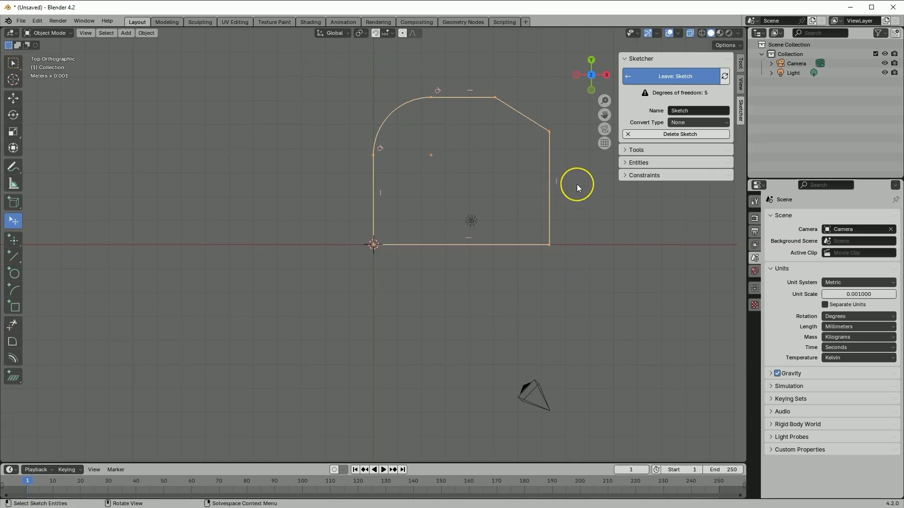
key(Delete)
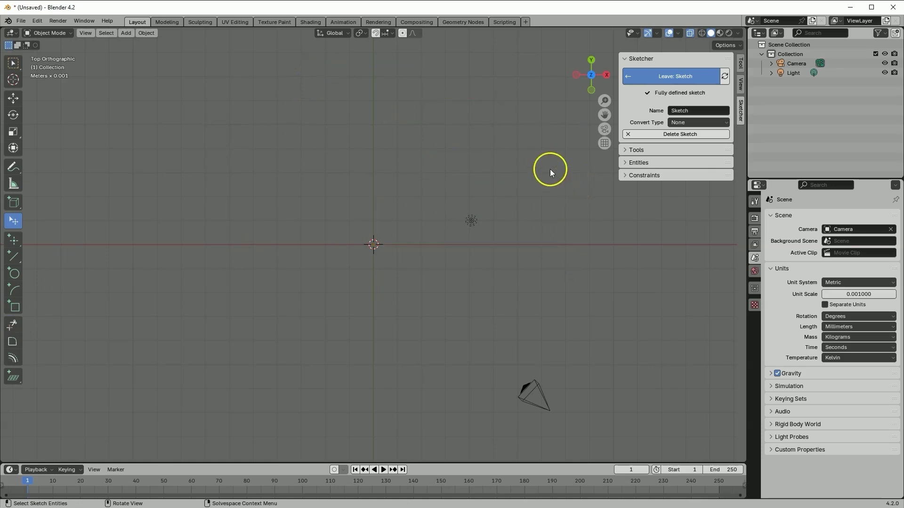
- Draw a new rectangle from the origin to 15 × 9.9 mm
click(19, 302)
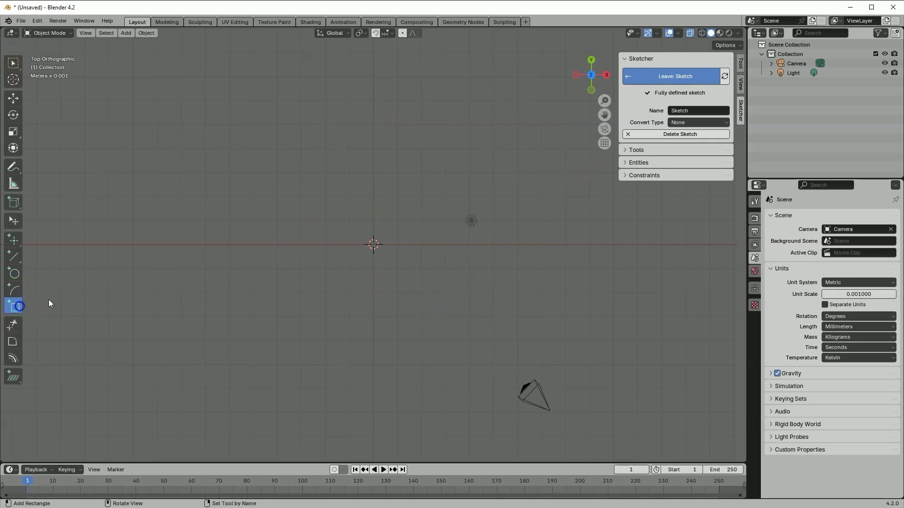
click(373, 245)
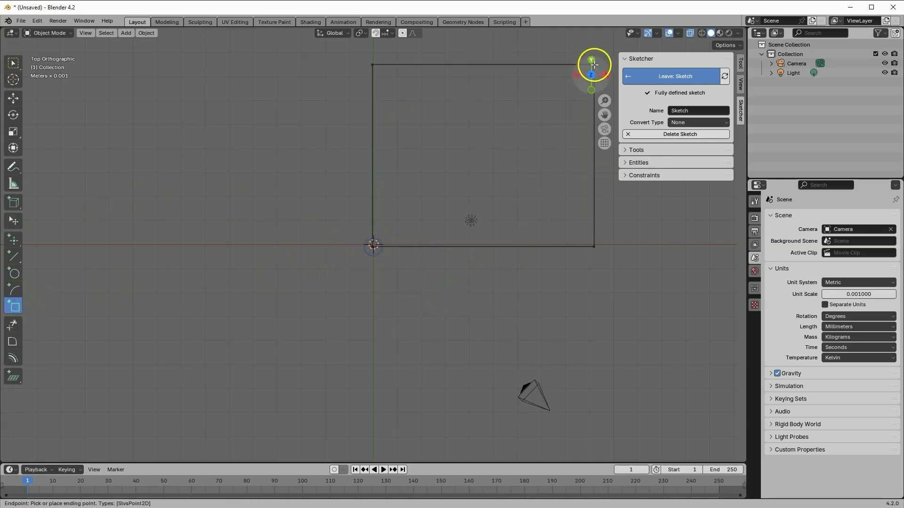
scroll(584, 82, down, 3)
click(549, 130)
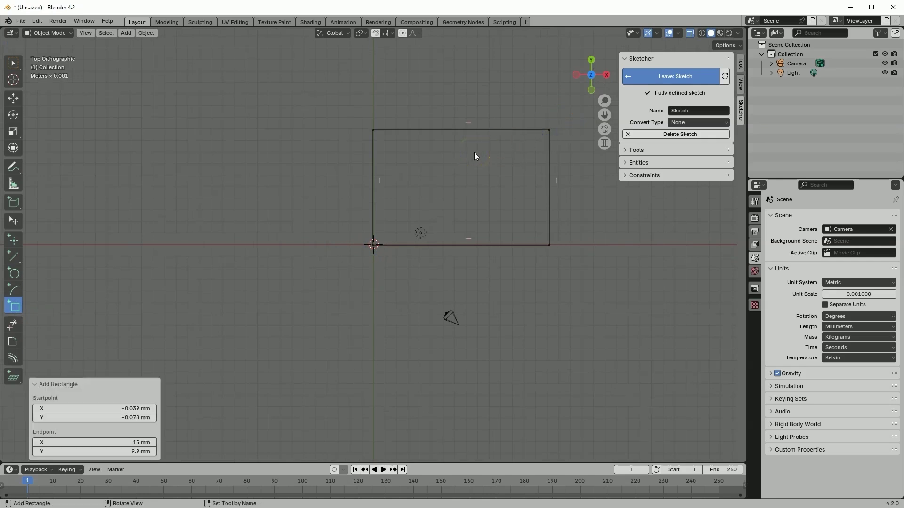
- Set the sketch to convert to a filled Mesh, leave Sketch, and orbit to a perspective view
click(675, 124)
click(680, 140)
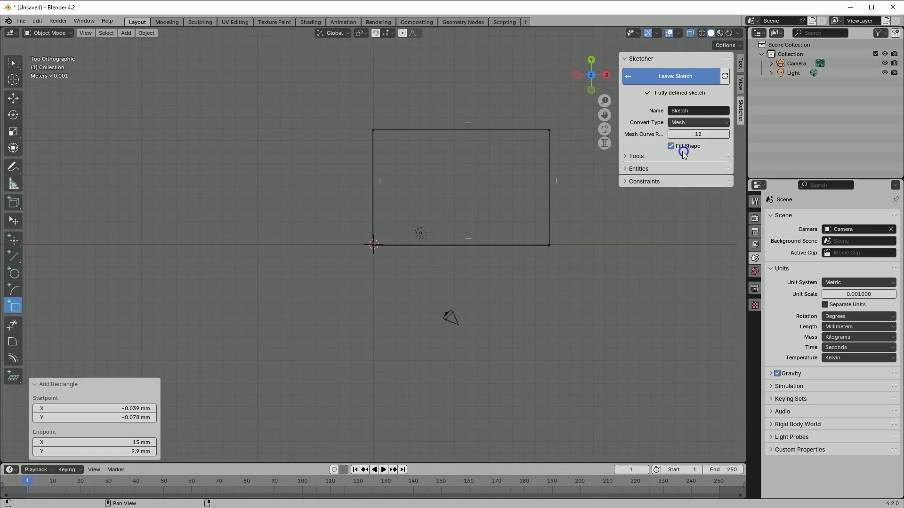
click(646, 80)
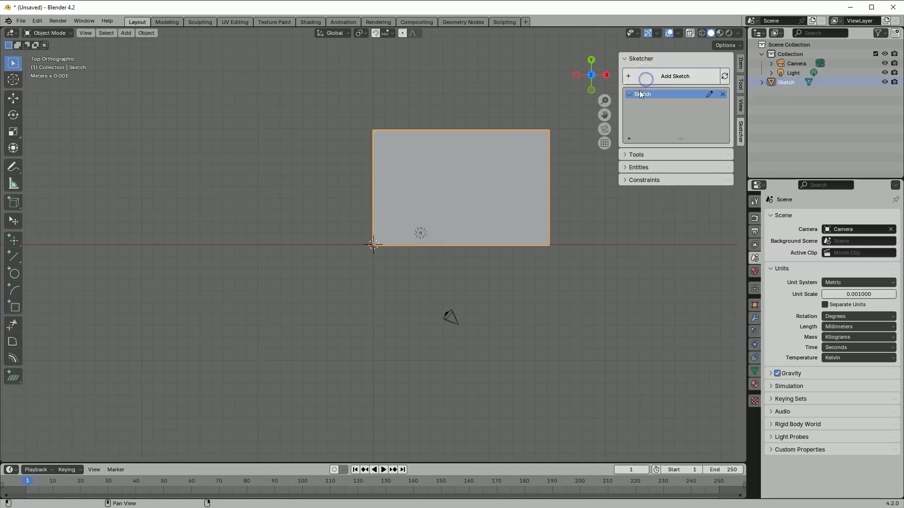
mouse_move(374, 163)
middle_down()
mouse_move(413, 217)
mouse_move(376, 217)
mouse_move(515, 290)
mouse_move(610, 254)
middle_up()
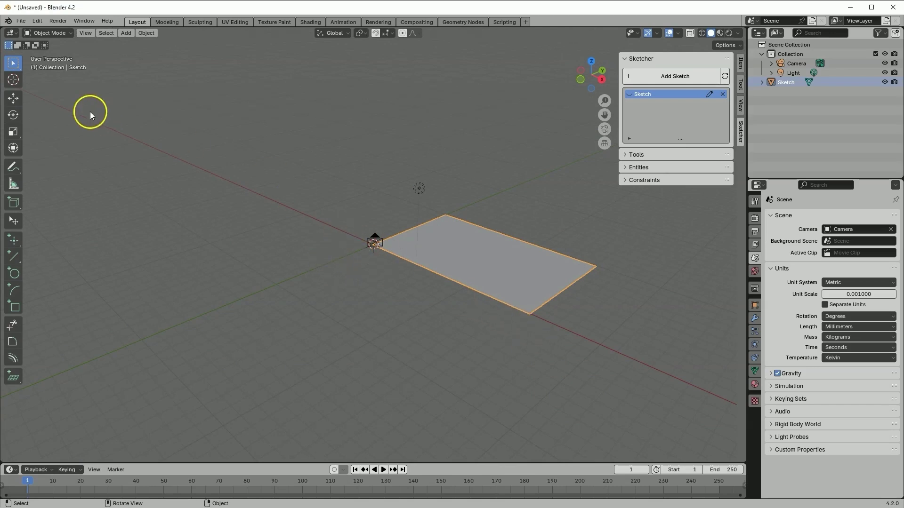
- Put the plane in Edit Mode and add a Bevel modifier set to Vertices
click(50, 33)
click(52, 52)
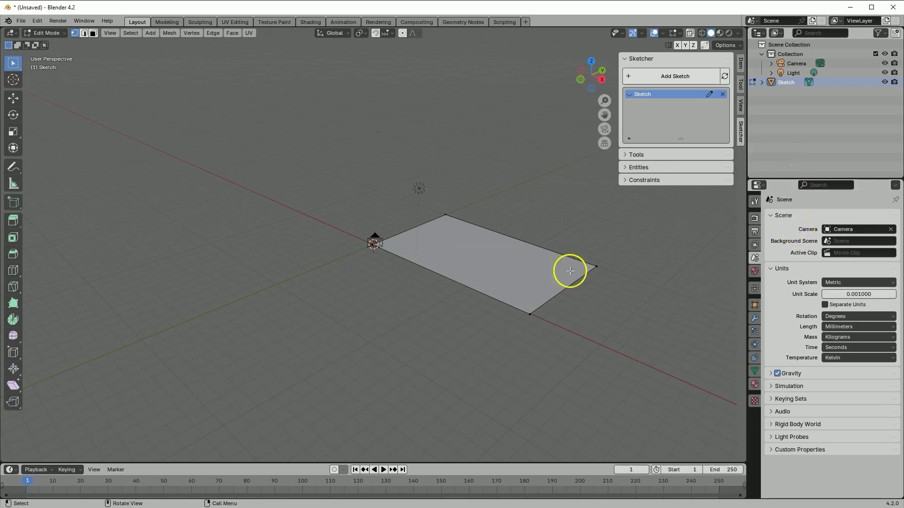
click(754, 318)
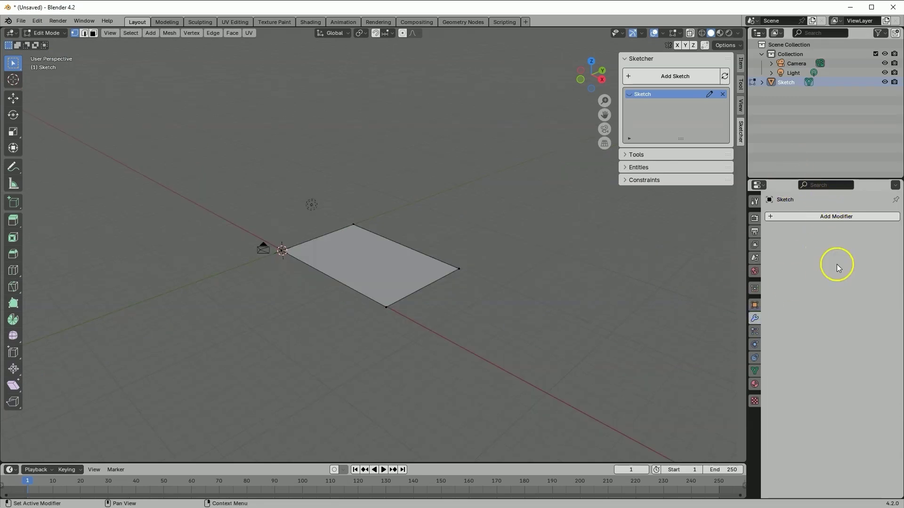
click(829, 221)
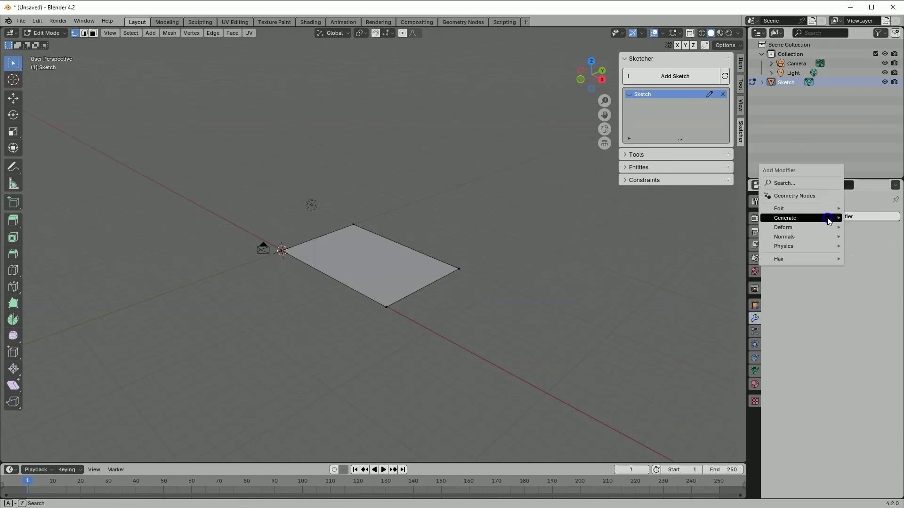
mouse_move(828, 221)
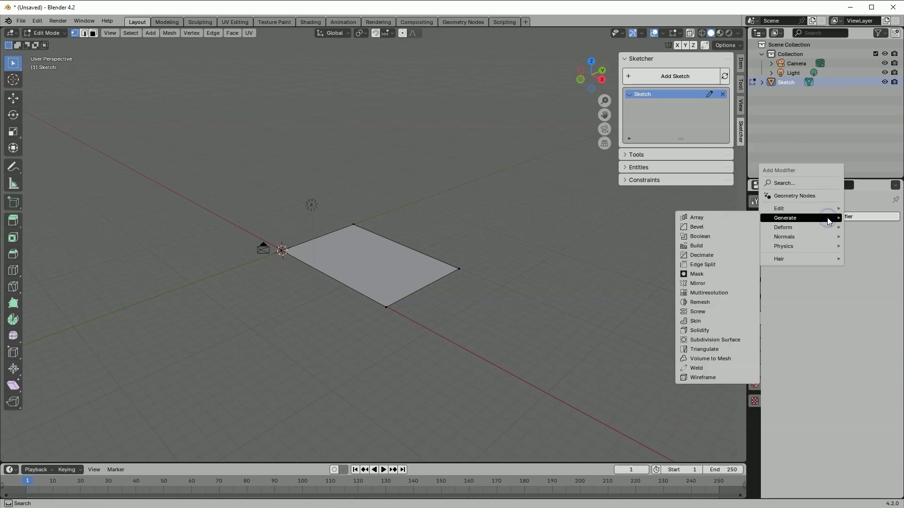
click(718, 229)
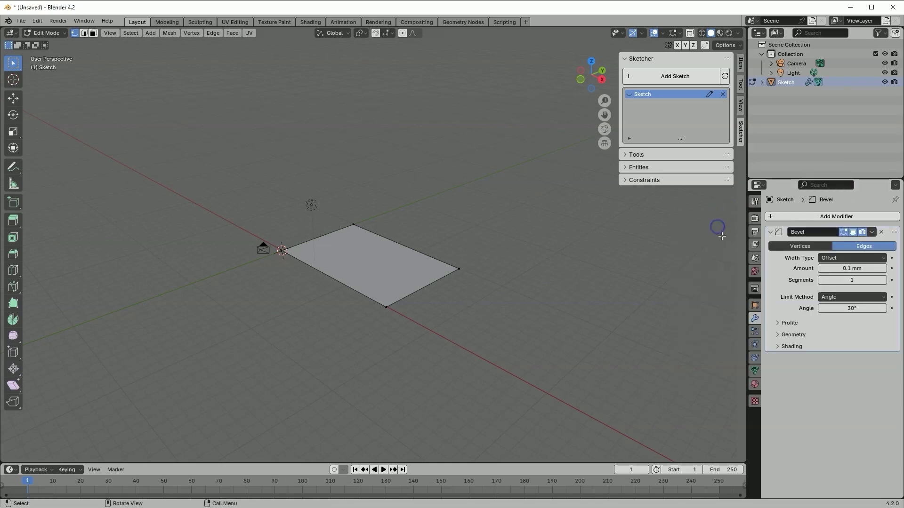
click(806, 248)
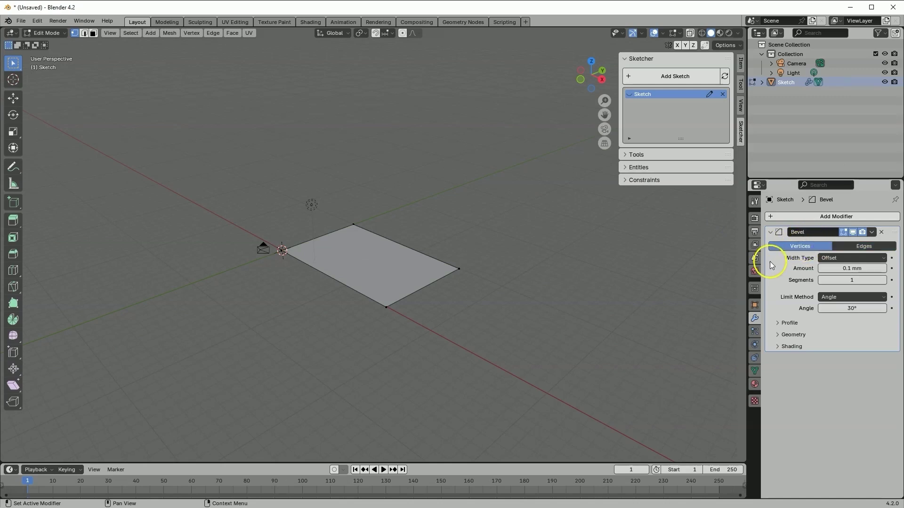
- Set the bevel amount to 2 mm and raise segments to 13 to round the corners
click(459, 269)
drag(848, 268, 238, 263)
click(840, 268)
text(2)
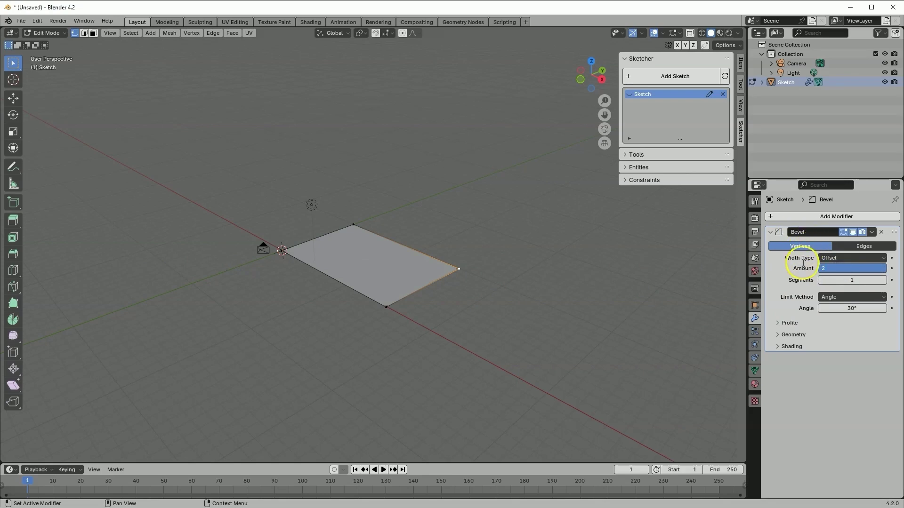
click(842, 281)
scroll(418, 299, up, 3)
scroll(417, 298, down, 1)
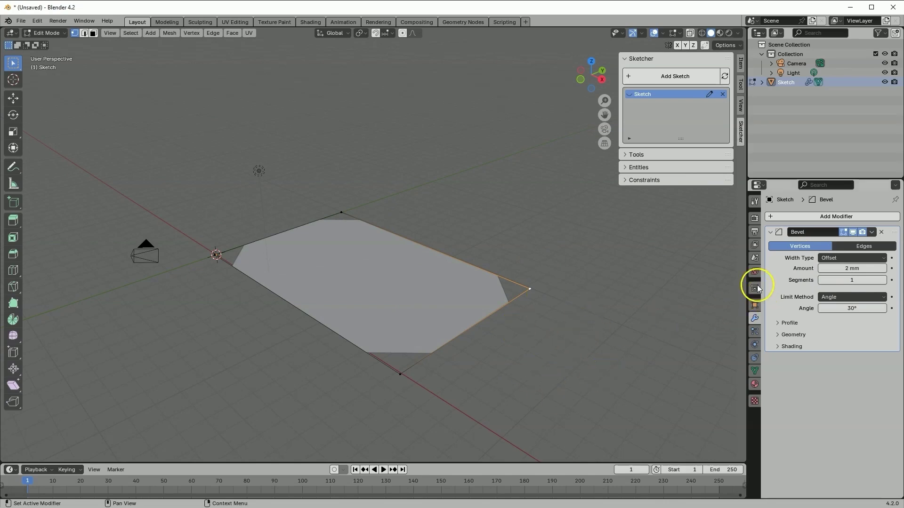
drag(842, 280, 875, 280)
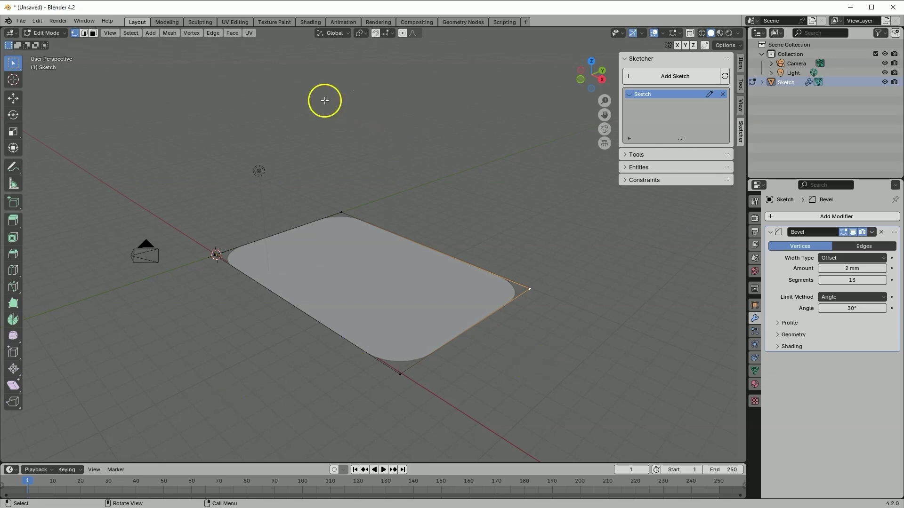
click(190, 34)
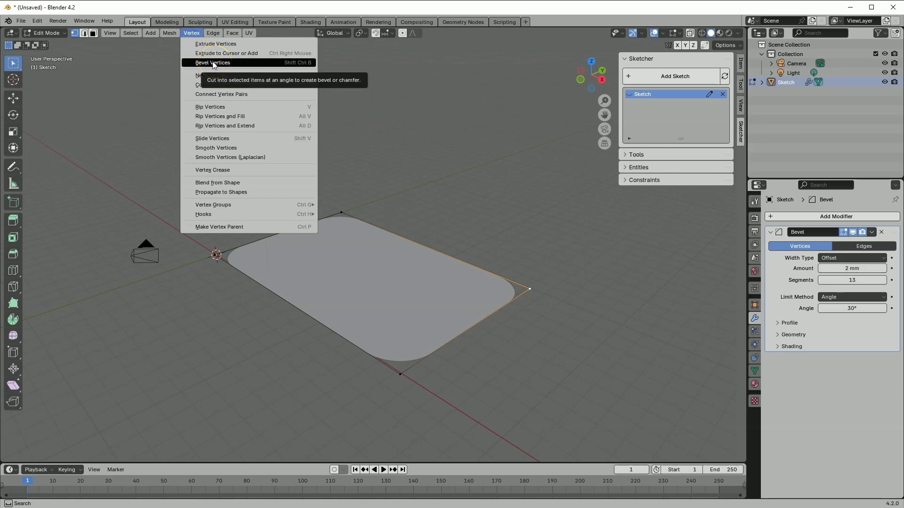
- Remove the Bevel modifier and start a vertex bevel on the plane's right corner vertex
click(881, 231)
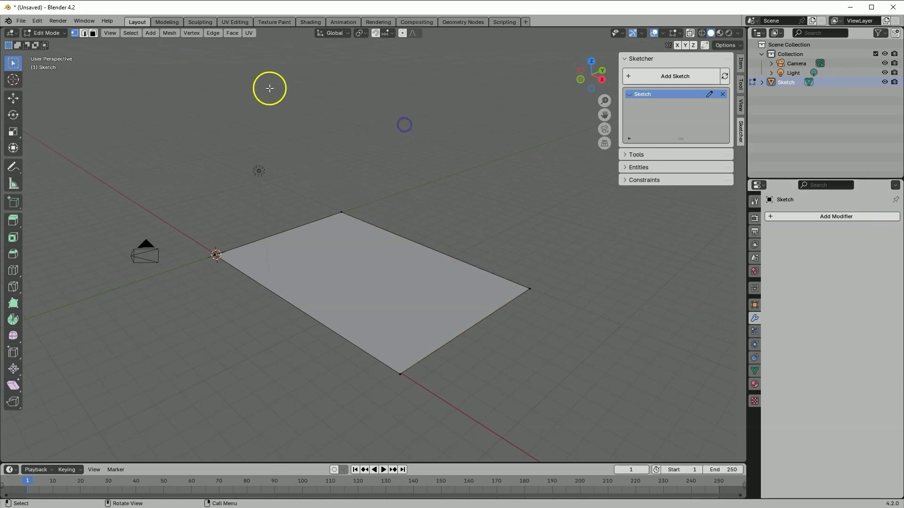
click(529, 288)
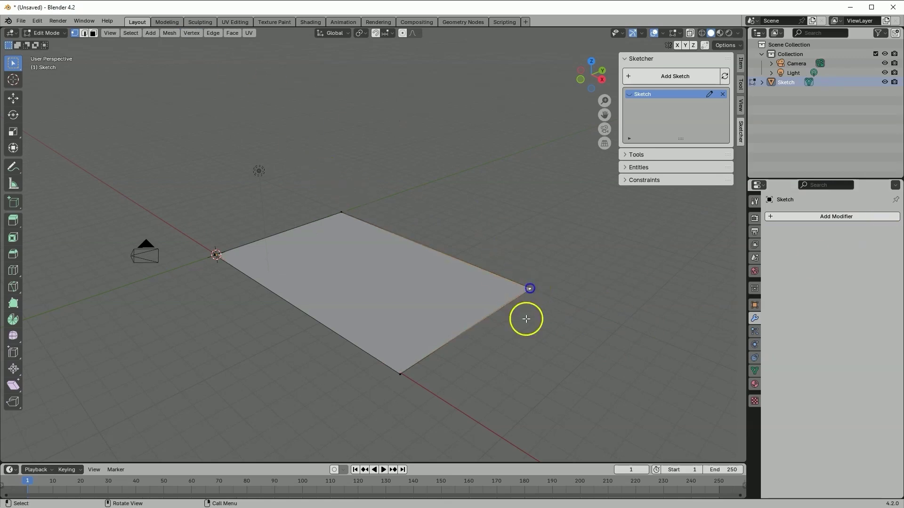
click(192, 33)
click(205, 61)
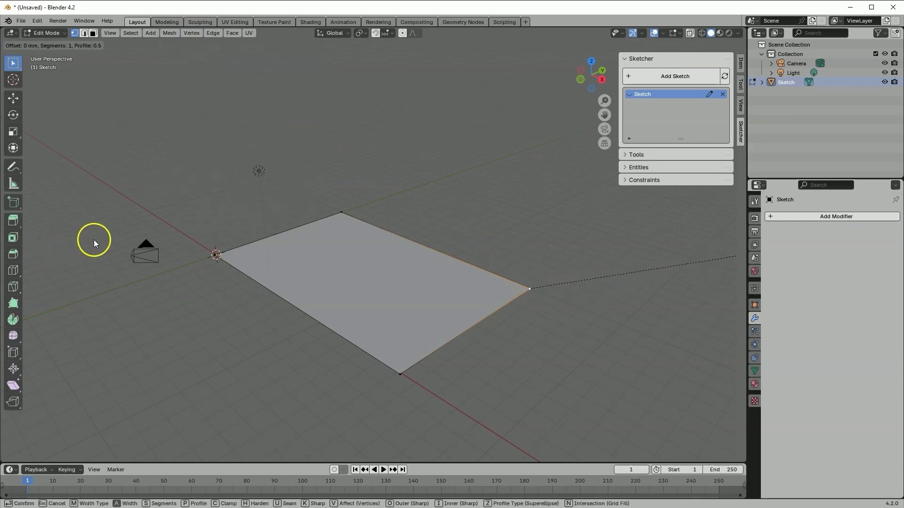
click(238, 239)
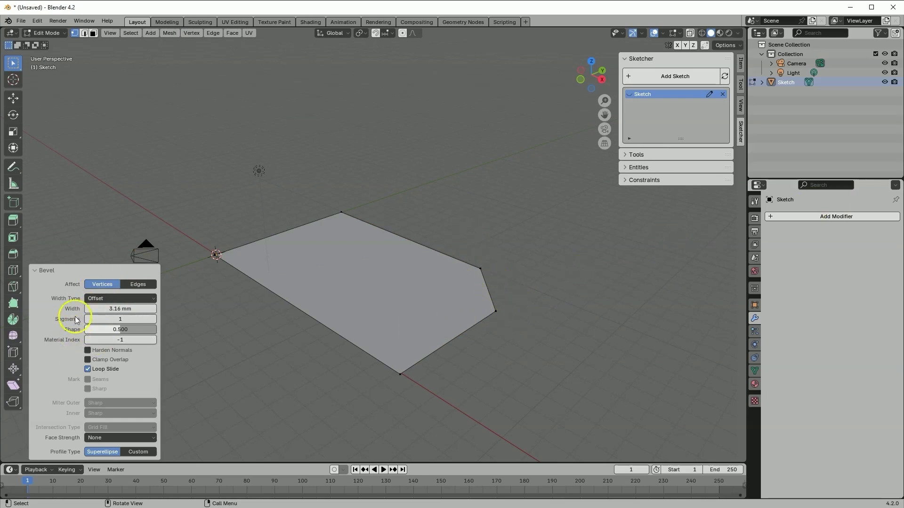
- Set the right corner bevel to 2 mm width and 15 segments
click(116, 309)
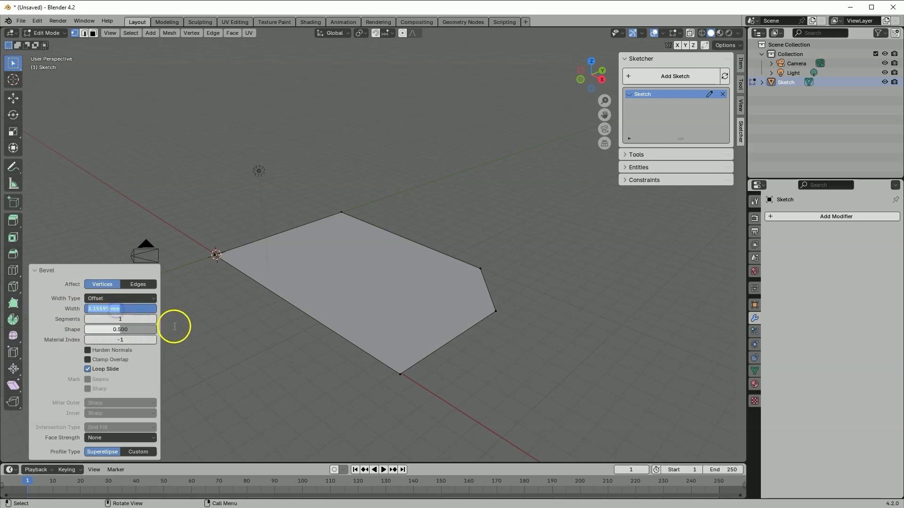
text(2)
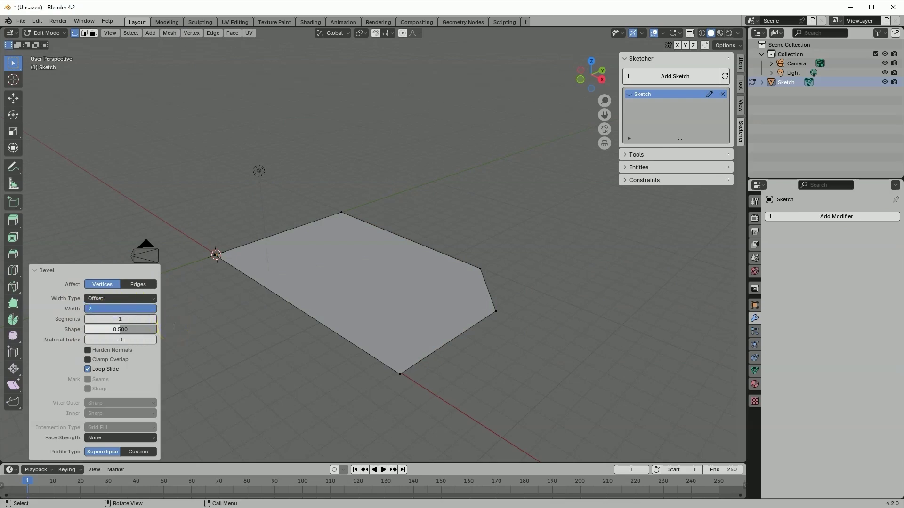
click(128, 318)
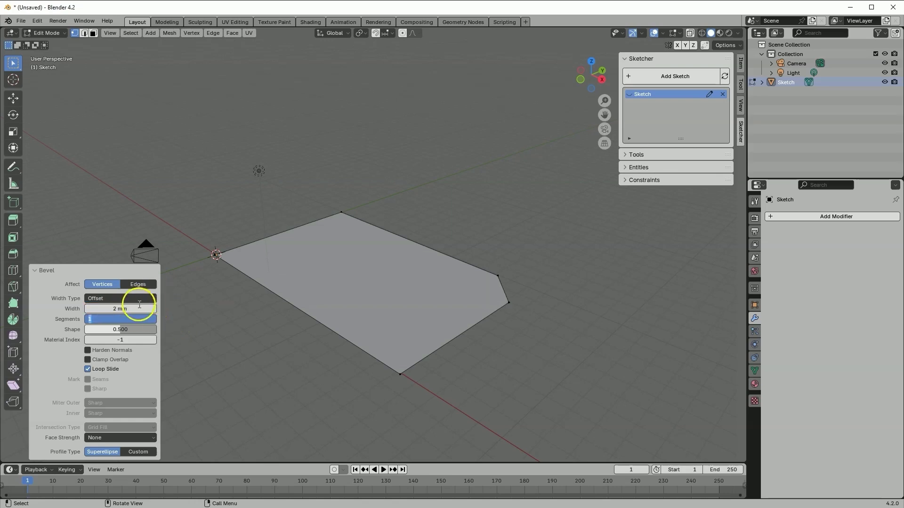
text(14)
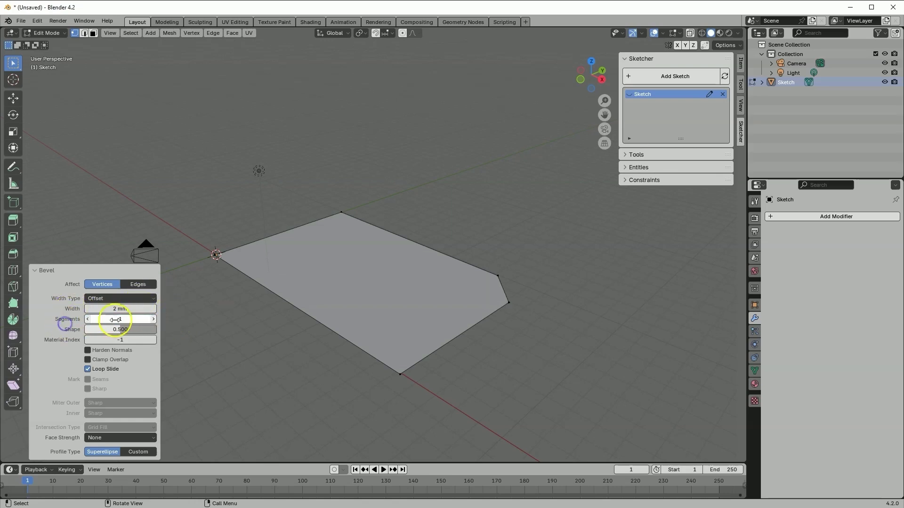
key(Return)
drag(134, 318, 136, 319)
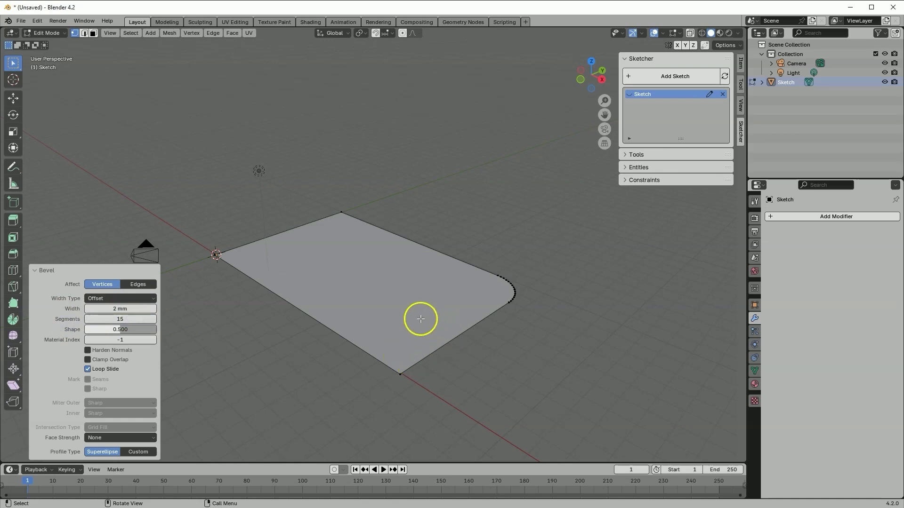
click(310, 378)
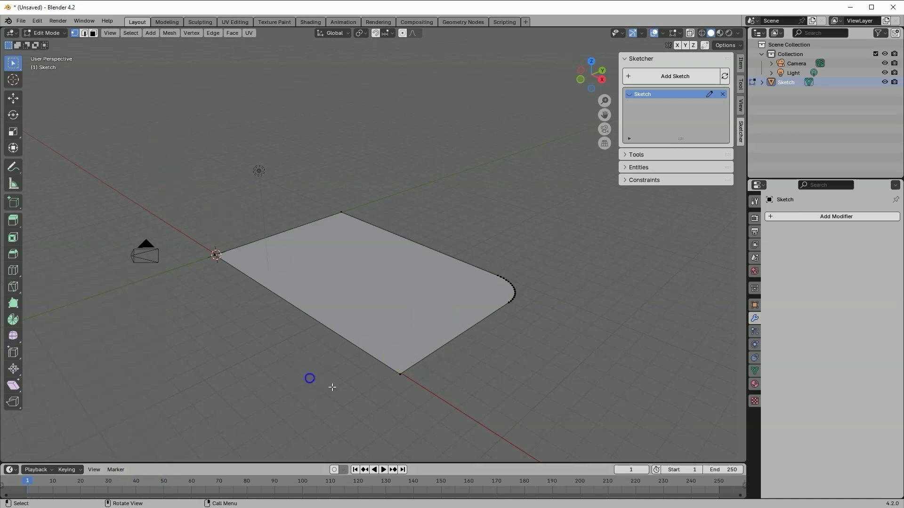
- Start a vertex bevel on the plane's bottom corner vertex
click(400, 374)
click(191, 33)
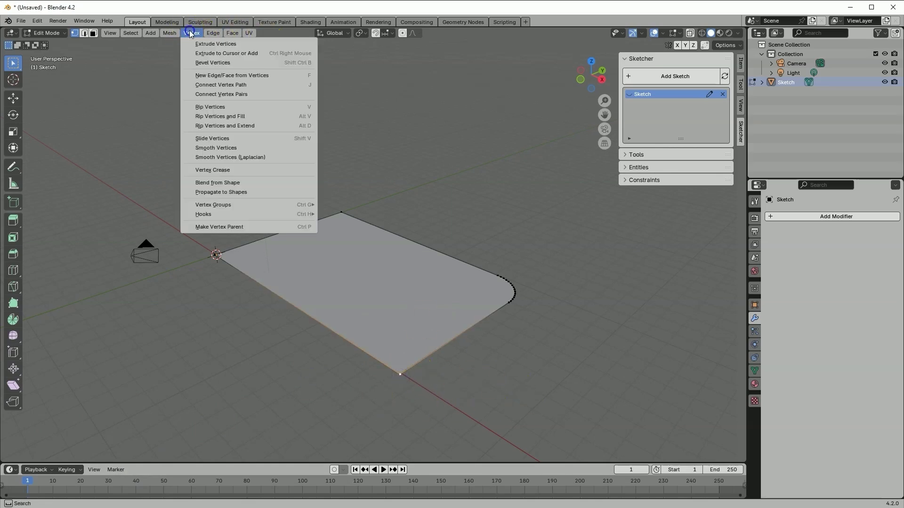
click(205, 67)
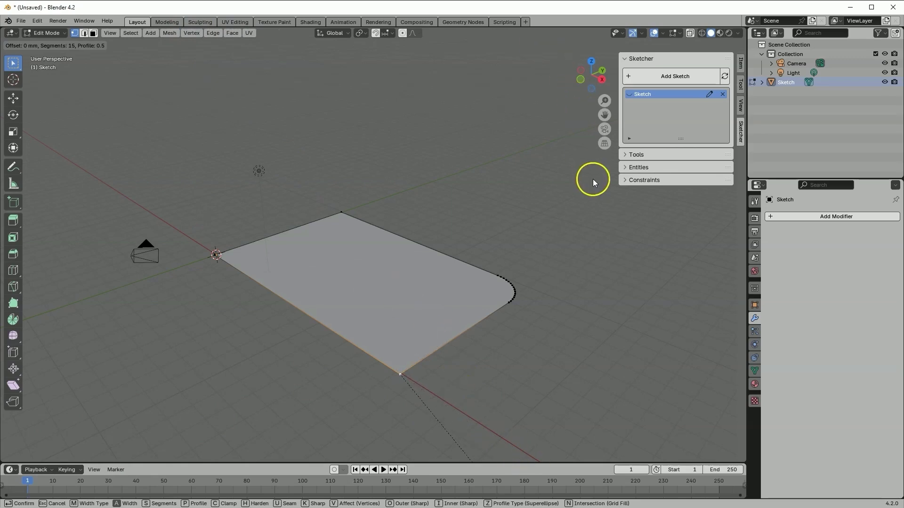
click(137, 249)
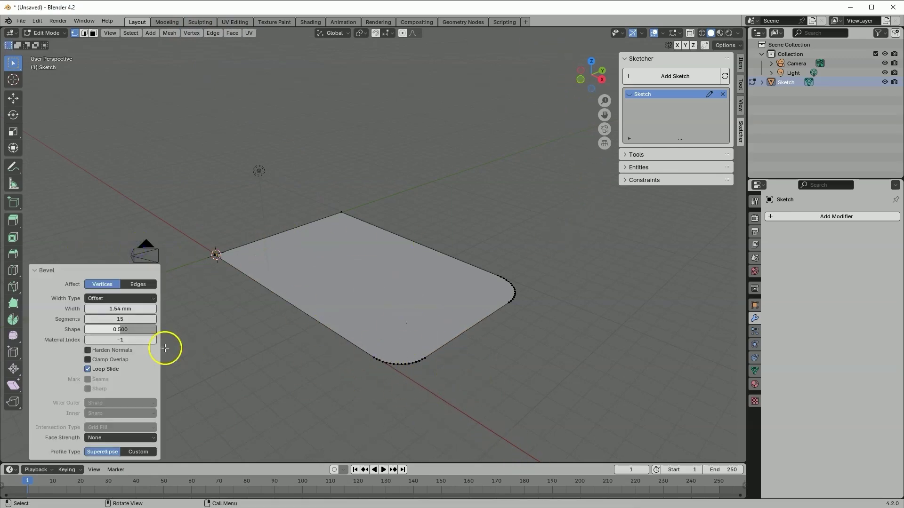
- Widen the bottom corner bevel to 5 mm with 19 segments
click(121, 308)
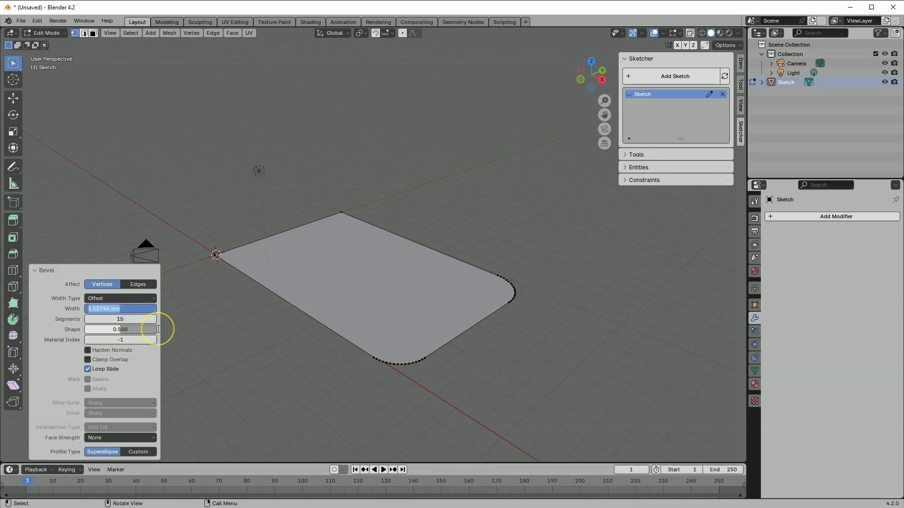
text(5)
click(121, 316)
drag(126, 320, 100, 319)
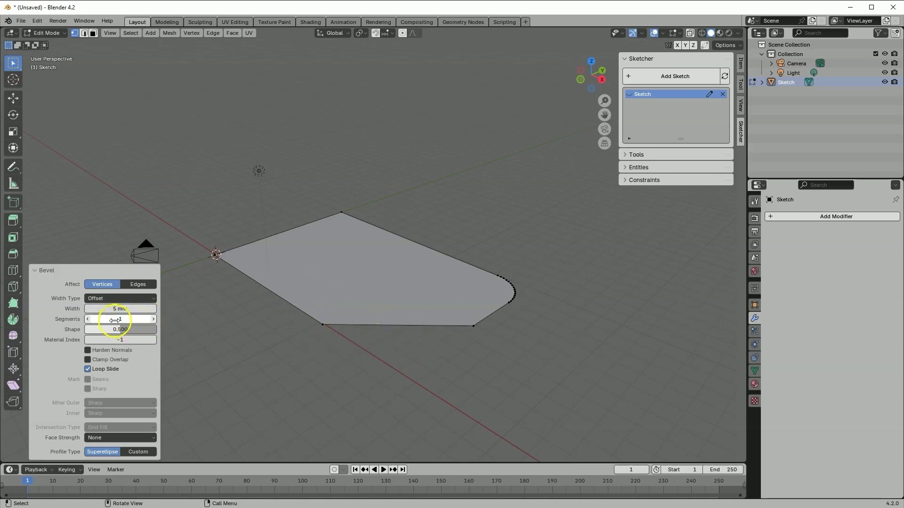
drag(117, 320, 131, 321)
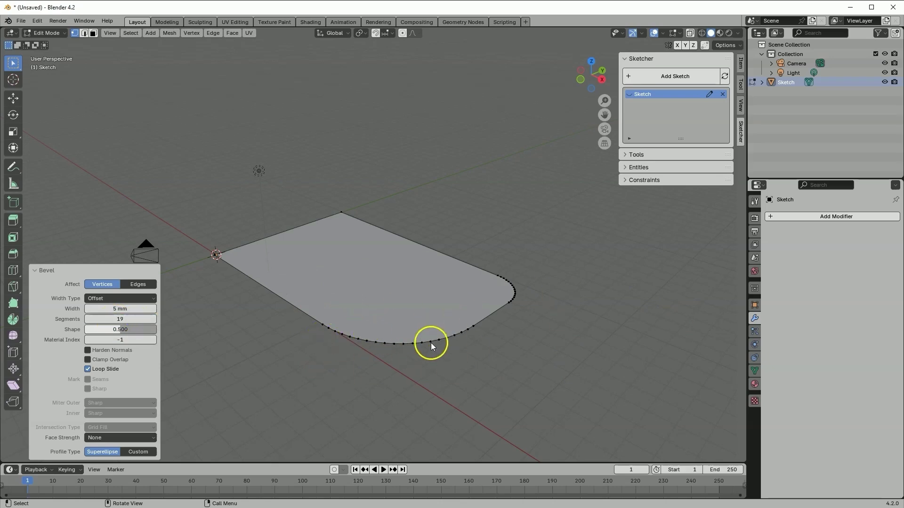
click(295, 184)
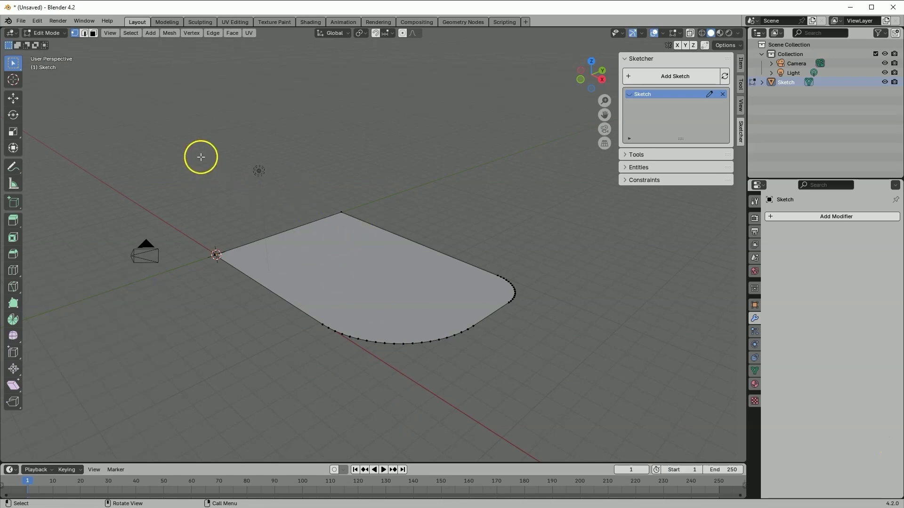
- Return to Object Mode and add a Solidify modifier to the plate
click(62, 35)
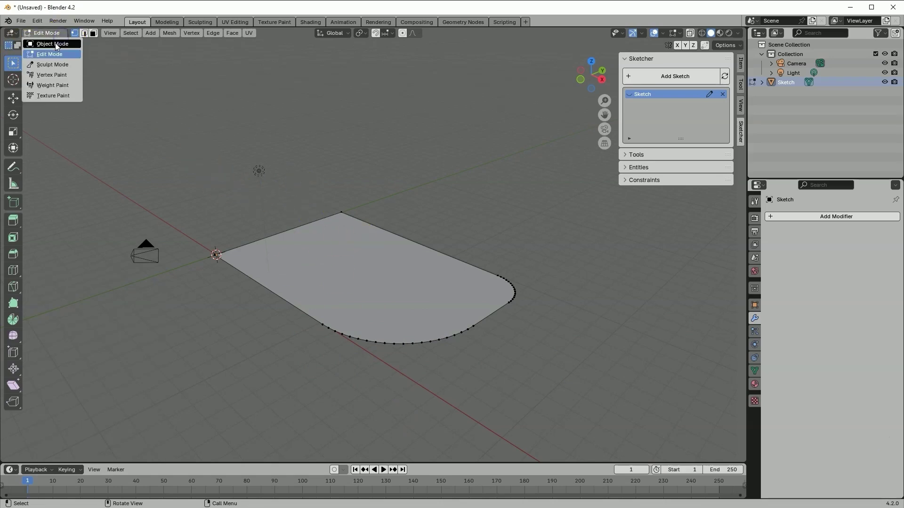
click(60, 44)
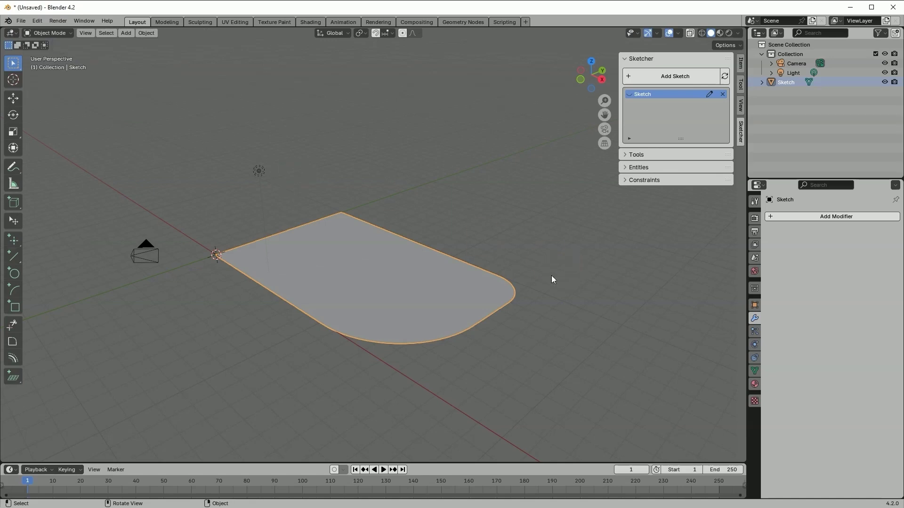
click(819, 217)
mouse_move(825, 227)
mouse_move(791, 217)
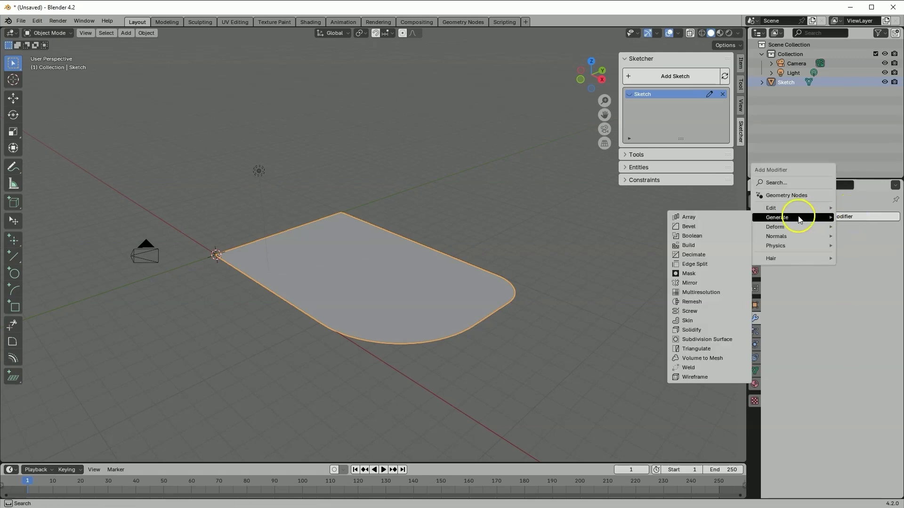
click(699, 328)
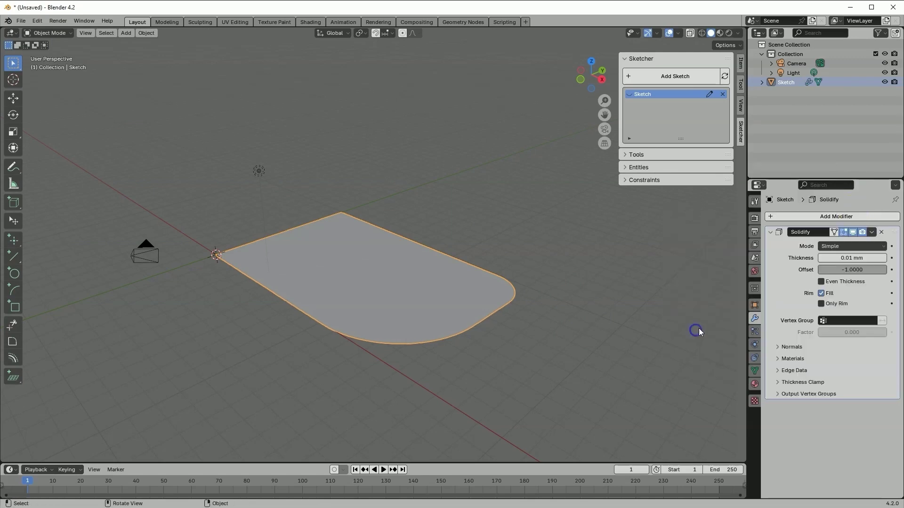
- Set the Solidify thickness to 10 mm
click(837, 259)
text(10)
key(Return)
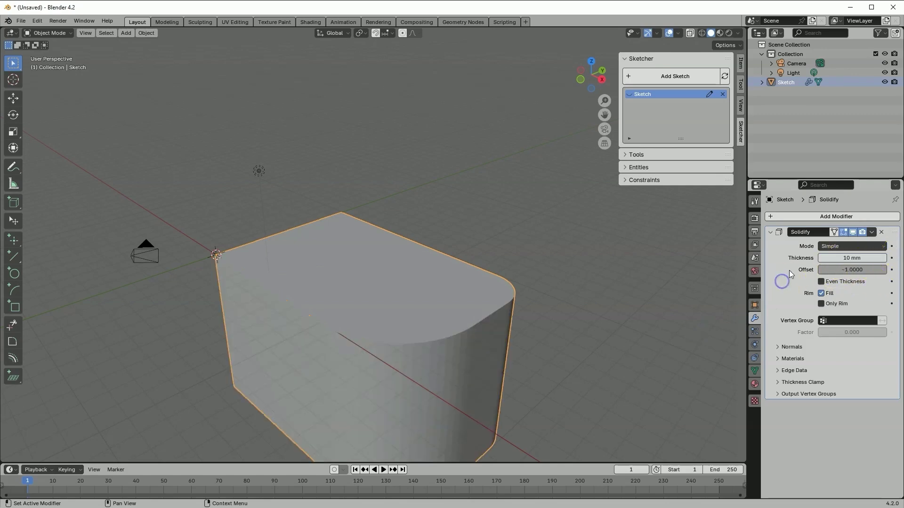
scroll(392, 302, down, 4)
click(578, 293)
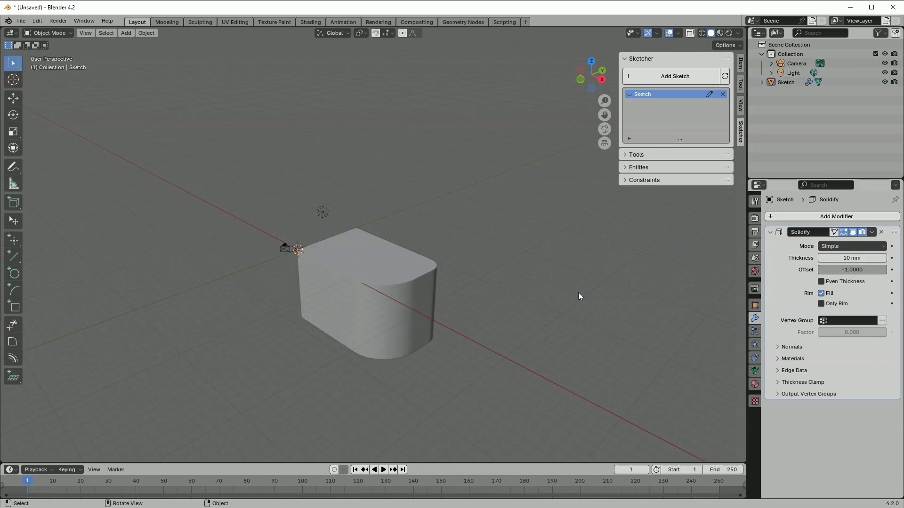